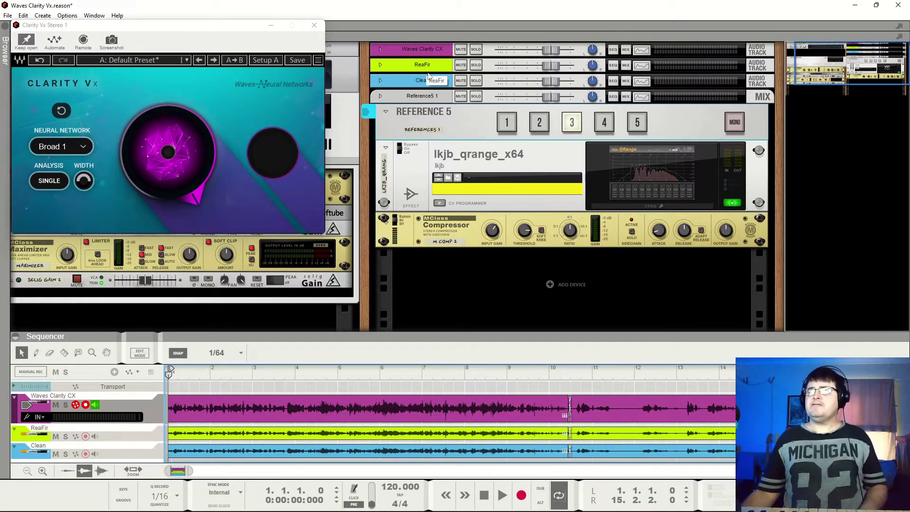
Rename the Waves Clarity CX track as "Waves Clarity Vx".
double_click(441, 49)
click(440, 49)
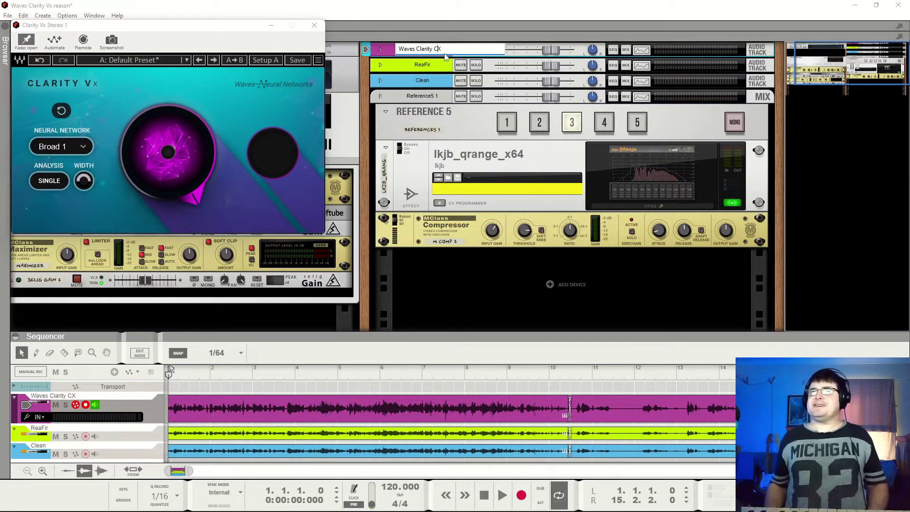
text(Vx)
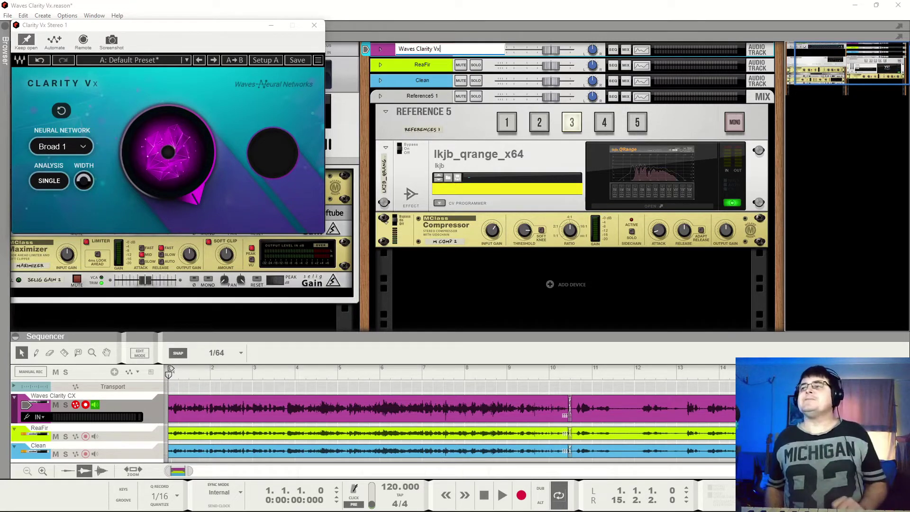
key(Return)
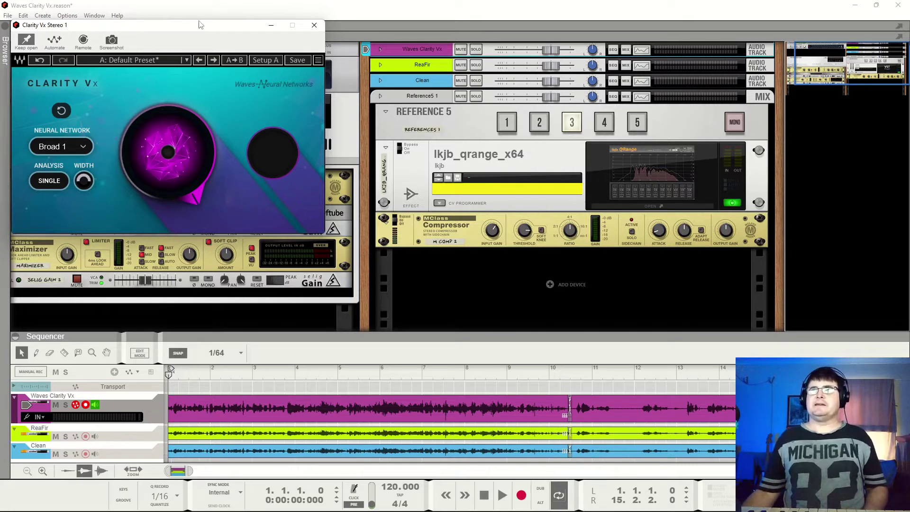
Inspect the band settings of the QRange equalizer in the reference channel and close its window.
double_click(647, 169)
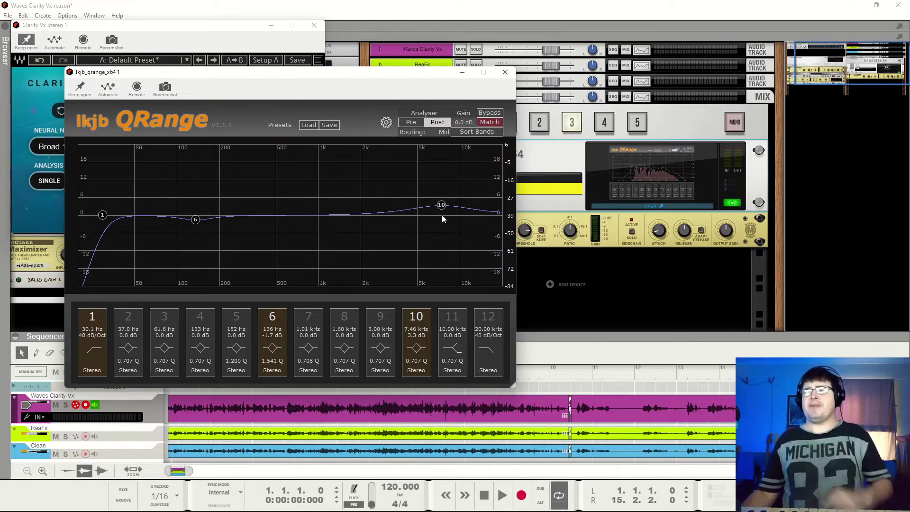
click(505, 72)
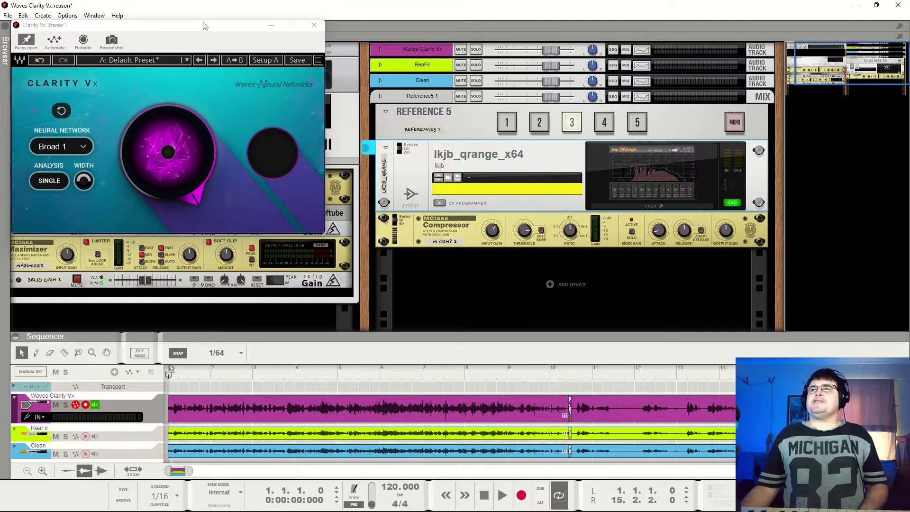
Delete the Softube Saturation Knob from the master section's insert effects, moving the Clarity Vx window aside and back.
drag(205, 24, 551, 68)
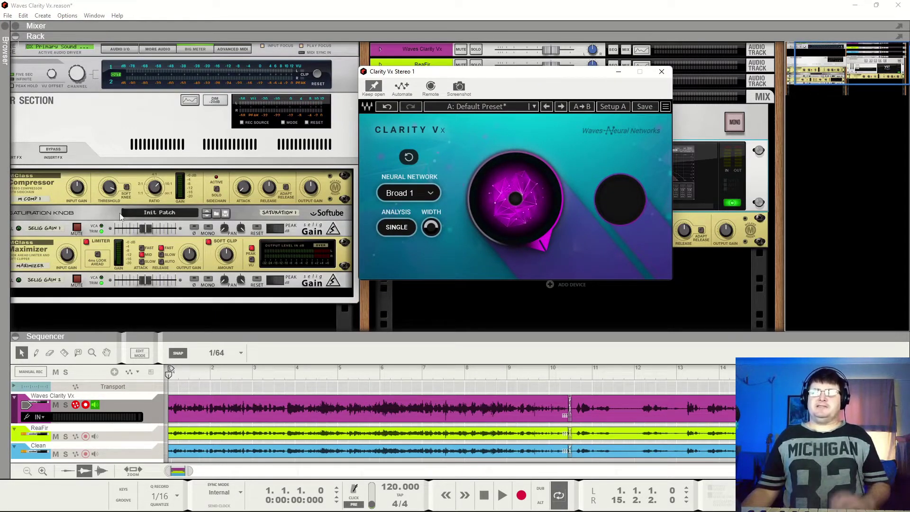
click(280, 211)
key(Delete)
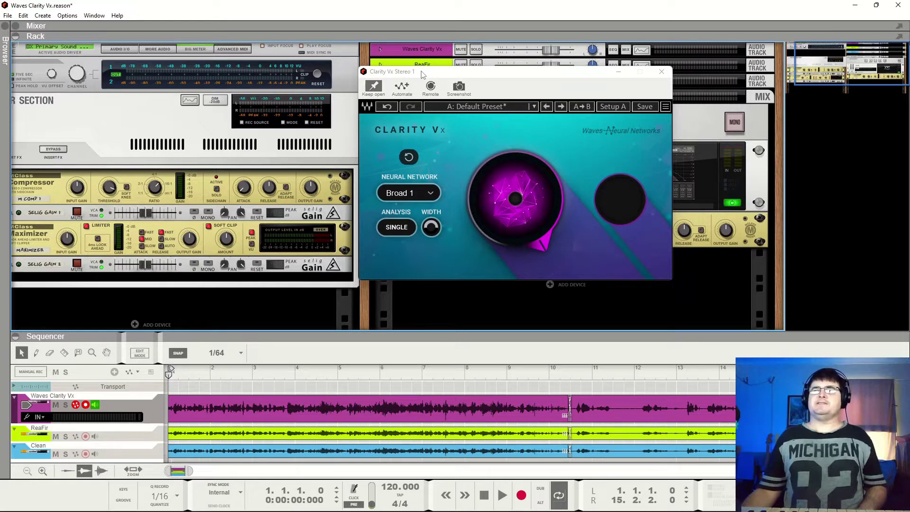
drag(423, 74, 75, 36)
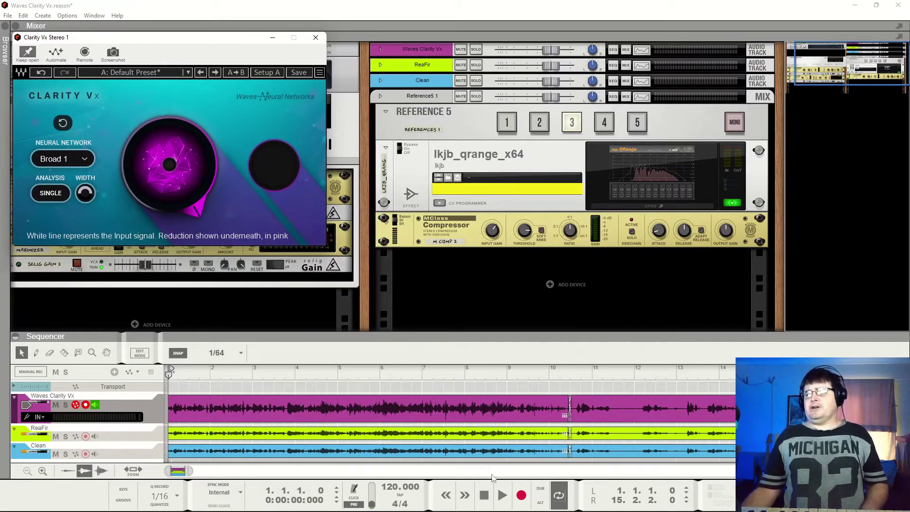
Play the song from bar 1 to about bar 15 through input 3 of the Reference 5.
click(503, 503)
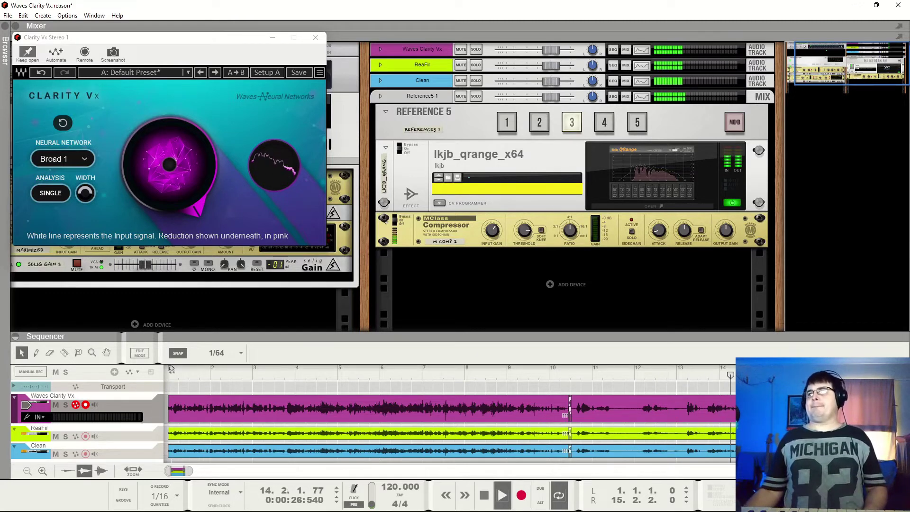
key(space)
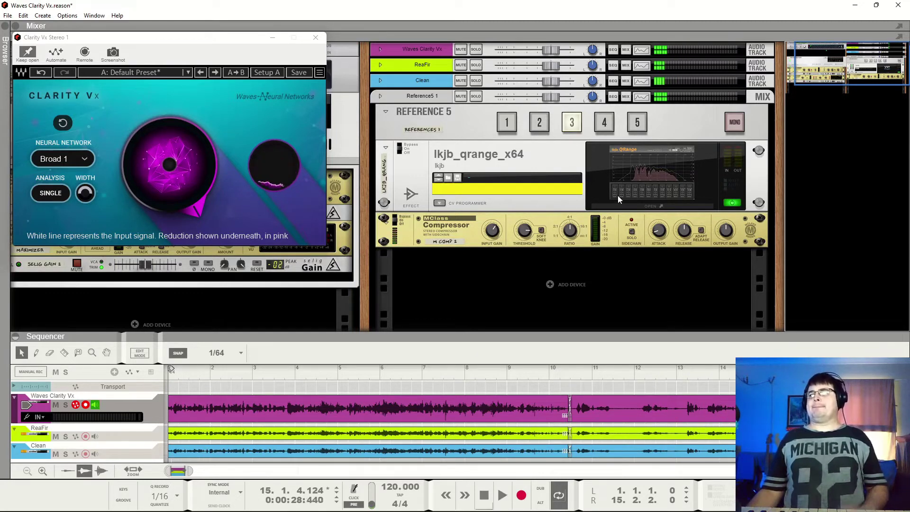
Switch the Reference 5 to input 1 and play from bar 1, starting with the Clarity Vx amount at 0 and raising it to maximum.
click(512, 126)
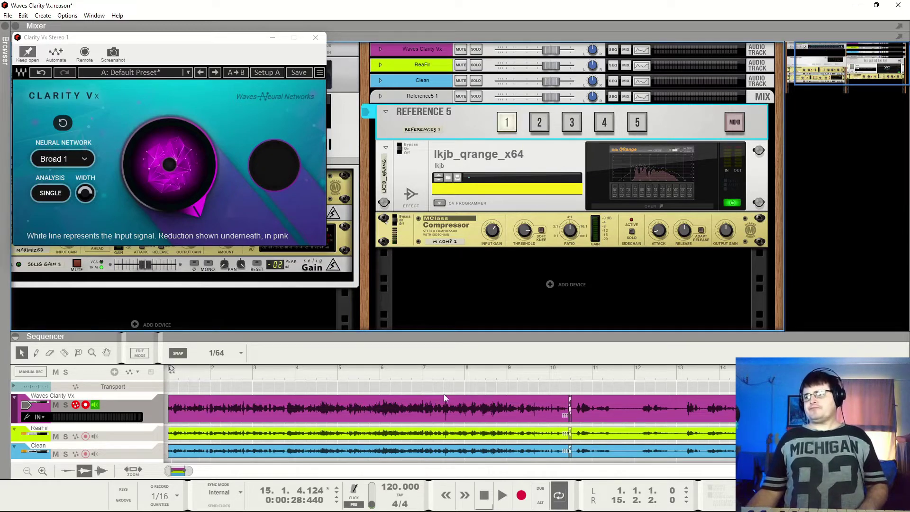
click(169, 373)
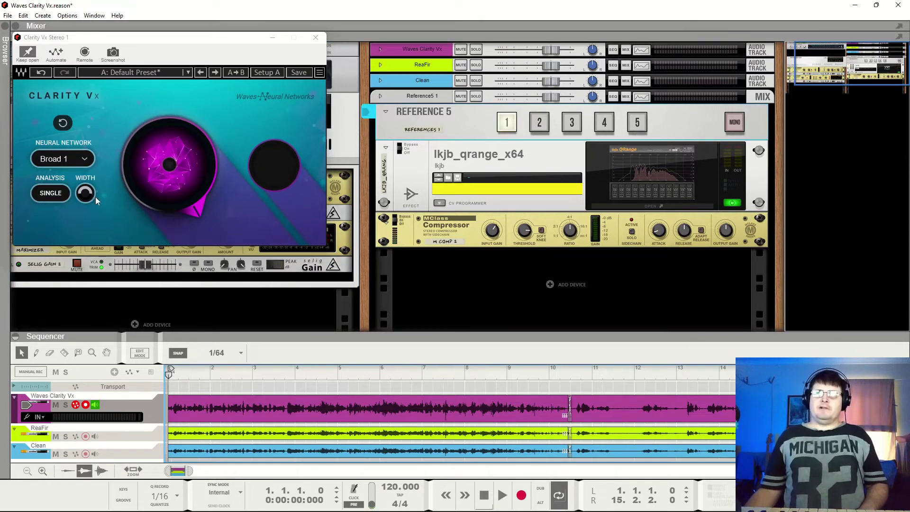
mouse_move(143, 169)
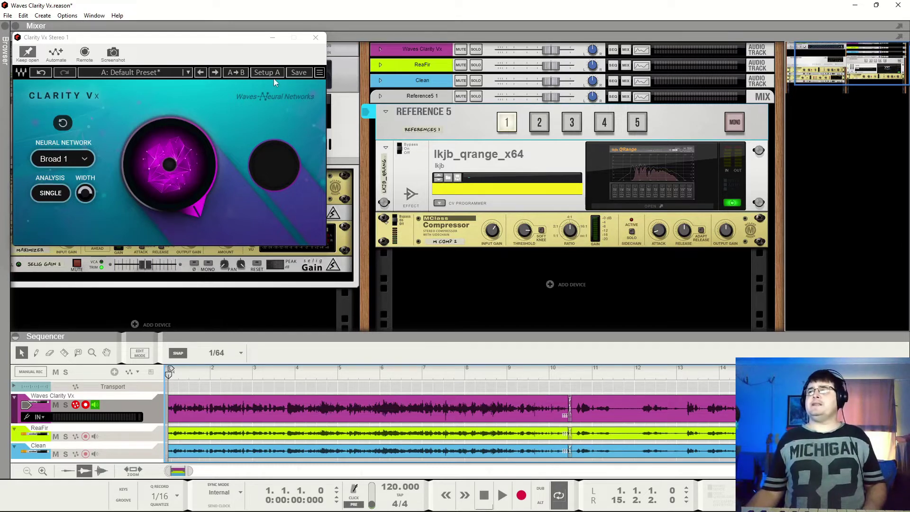
drag(161, 149, 160, 223)
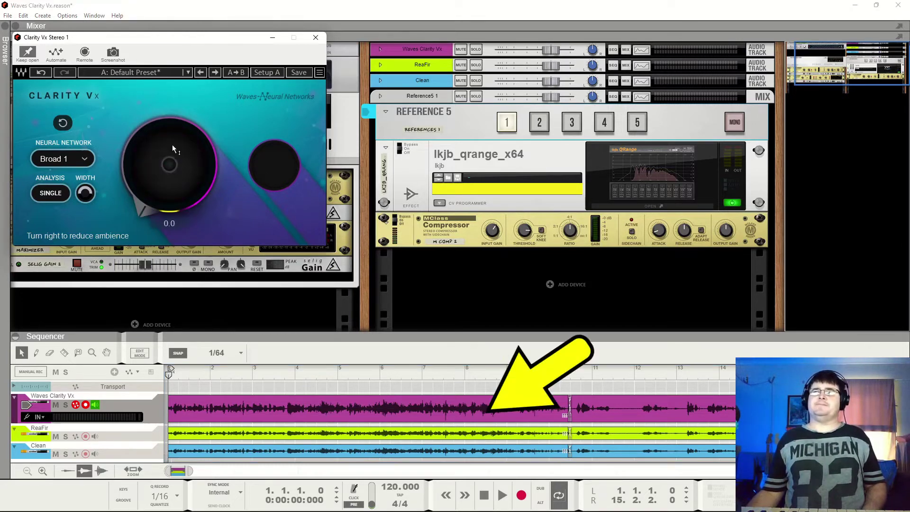
key(space)
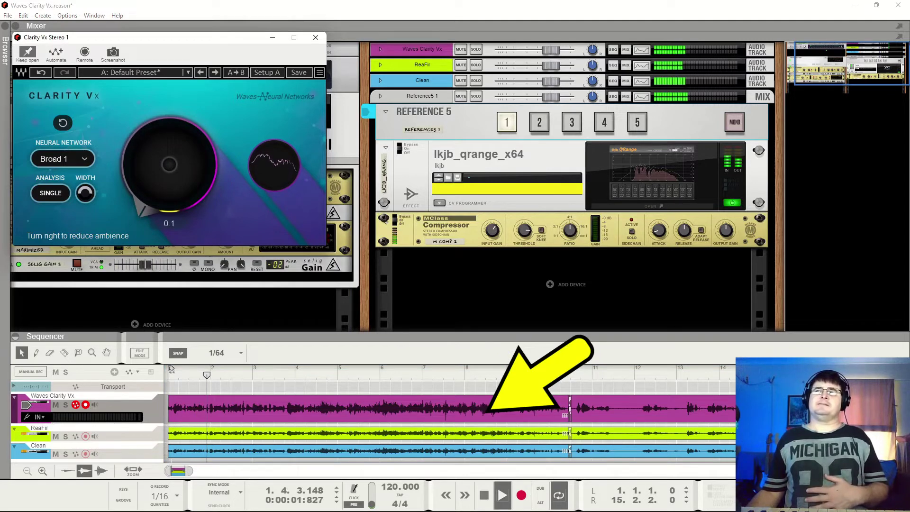
drag(161, 223, 165, 195)
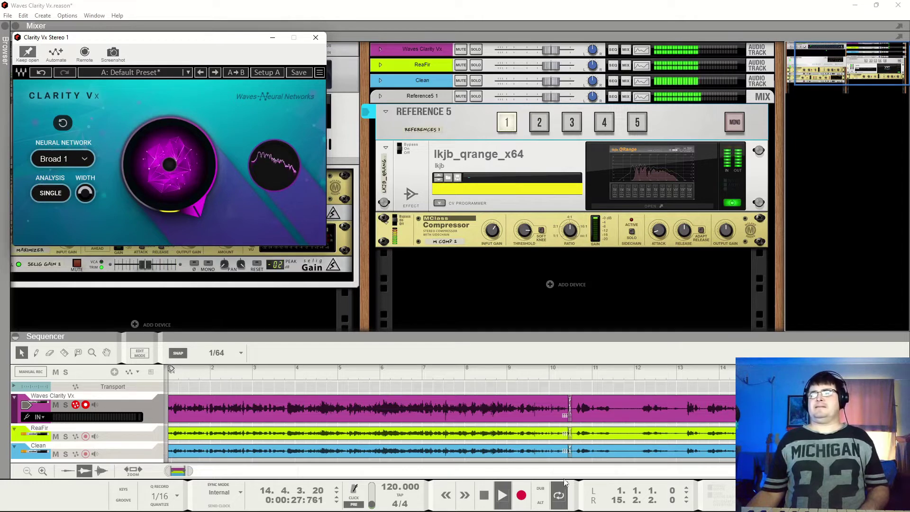
click(485, 498)
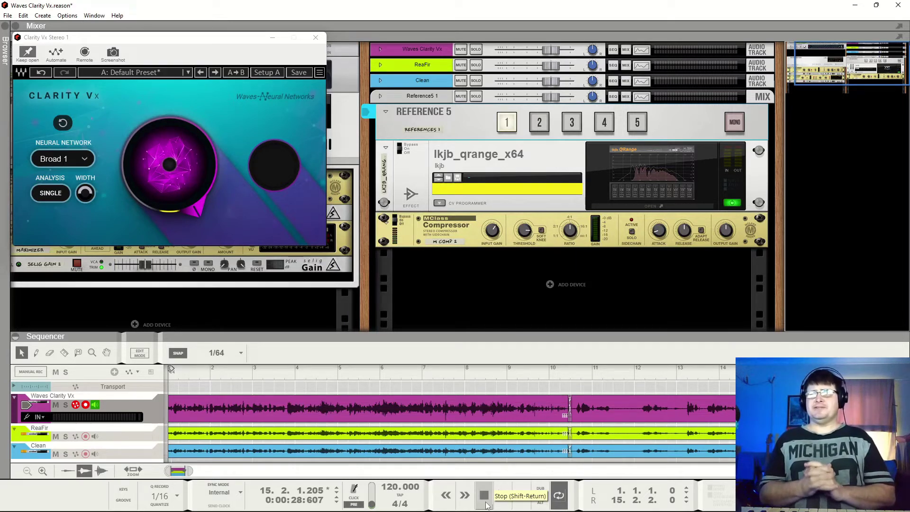
Compare playback from bar 5 with the Clarity Vx amount at 0 and at maximum.
click(338, 374)
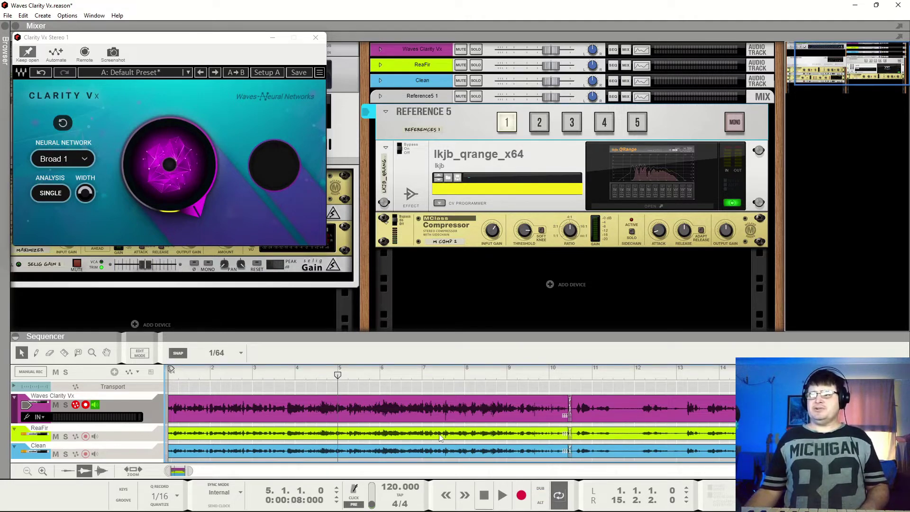
alt+click(192, 165)
key(space)
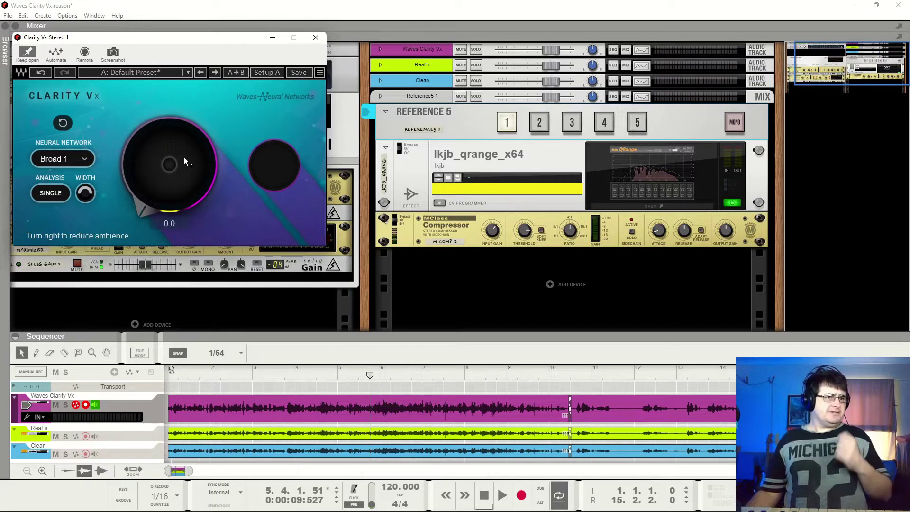
drag(172, 173, 173, 124)
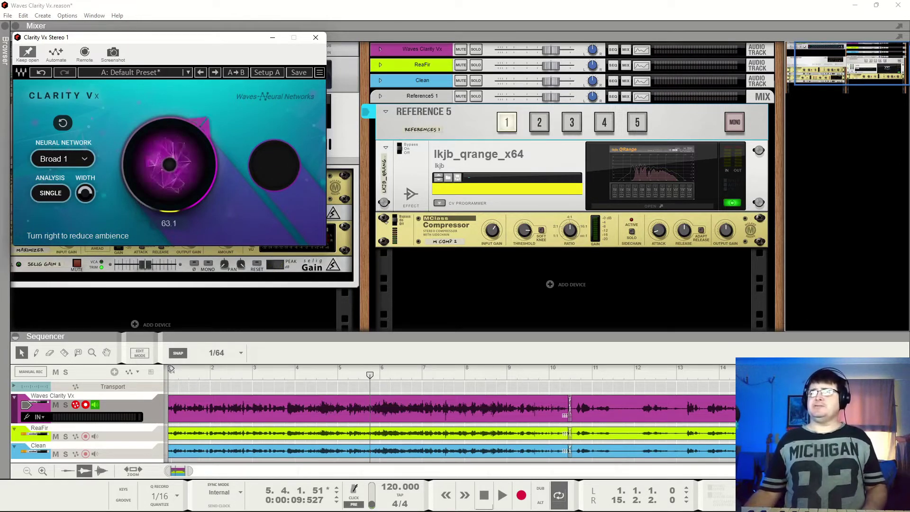
key(space)
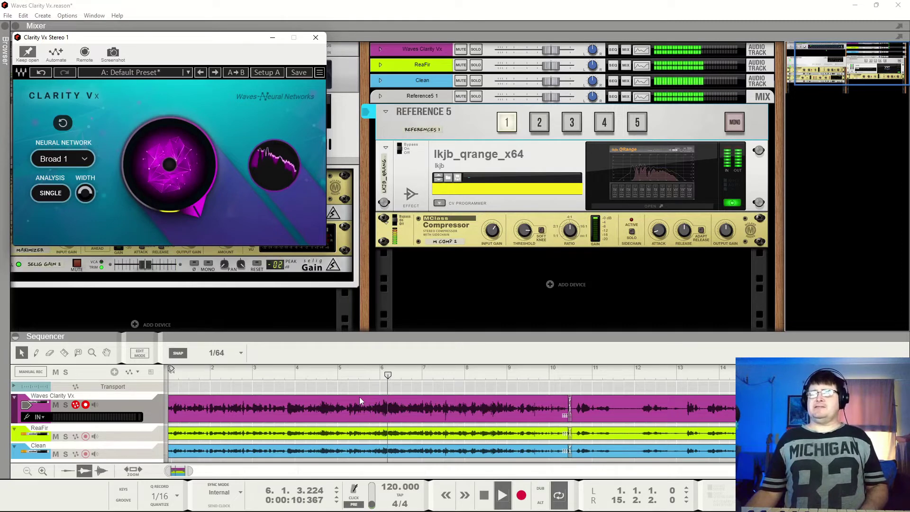
key(space)
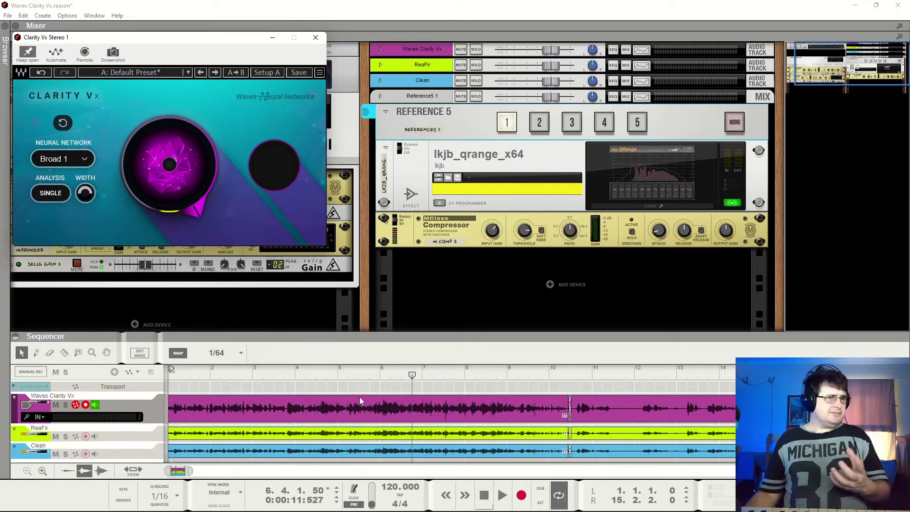
Play the opening bar from the start of the song with Clarity Vx fully turned up.
drag(186, 375, 168, 376)
key(space)
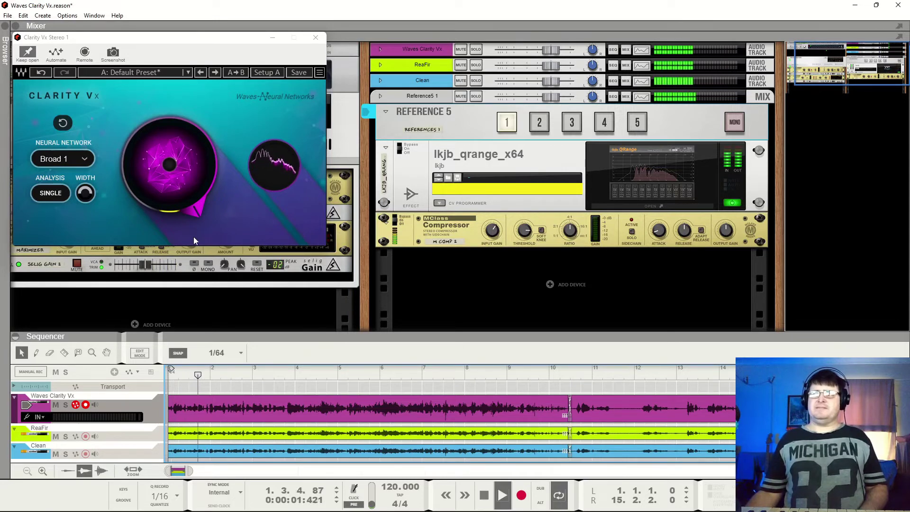
key(space)
Set the Clarity Vx amount to 98.7 and play a short passage starting between bars 5 and 6.
mouse_move(175, 152)
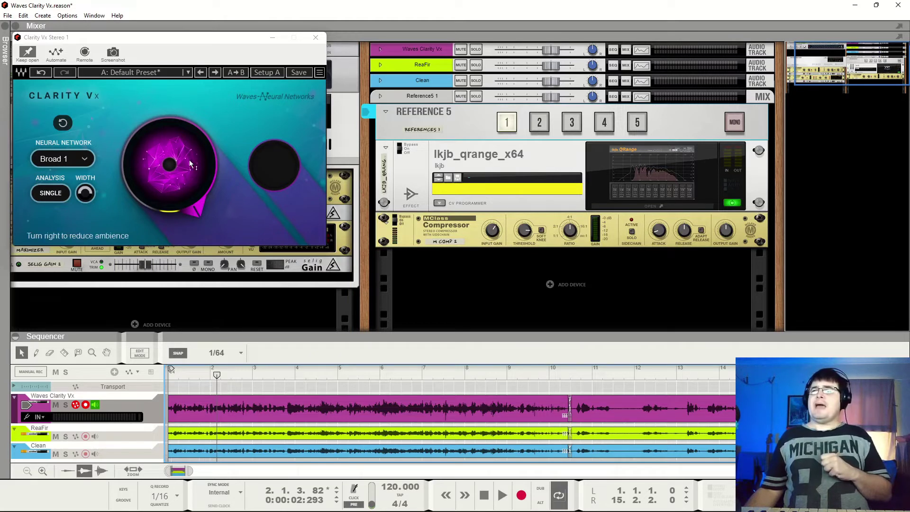
drag(169, 165, 169, 204)
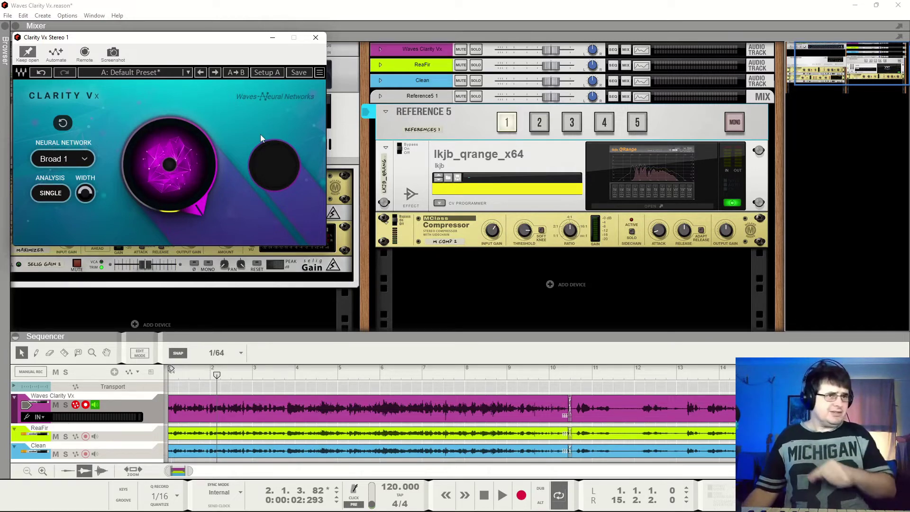
click(364, 382)
key(space)
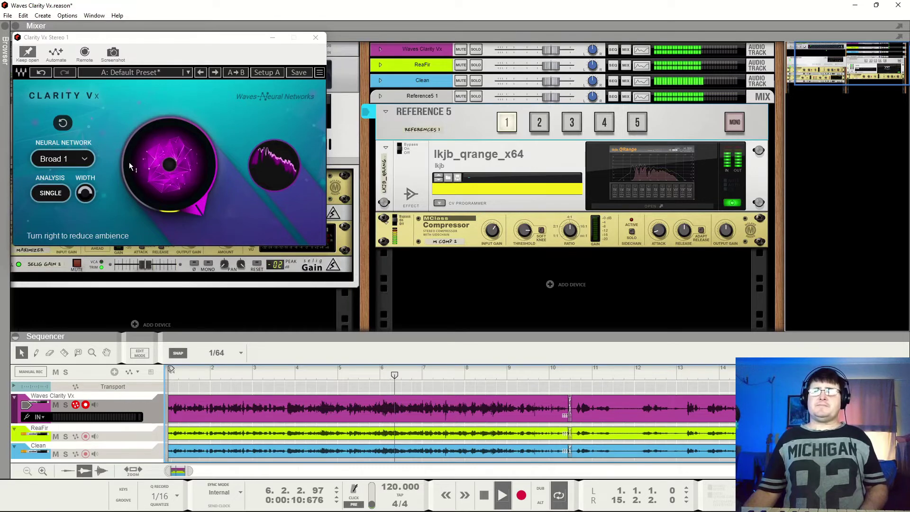
key(space)
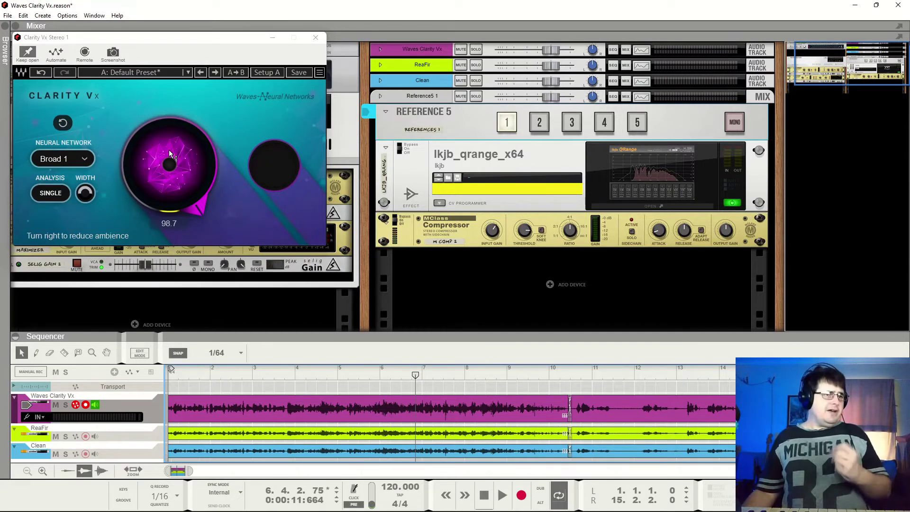
Turn the Clarity Vx amount down, resume playback, and raise the amount to 100 before stopping.
drag(169, 150, 169, 190)
key(space)
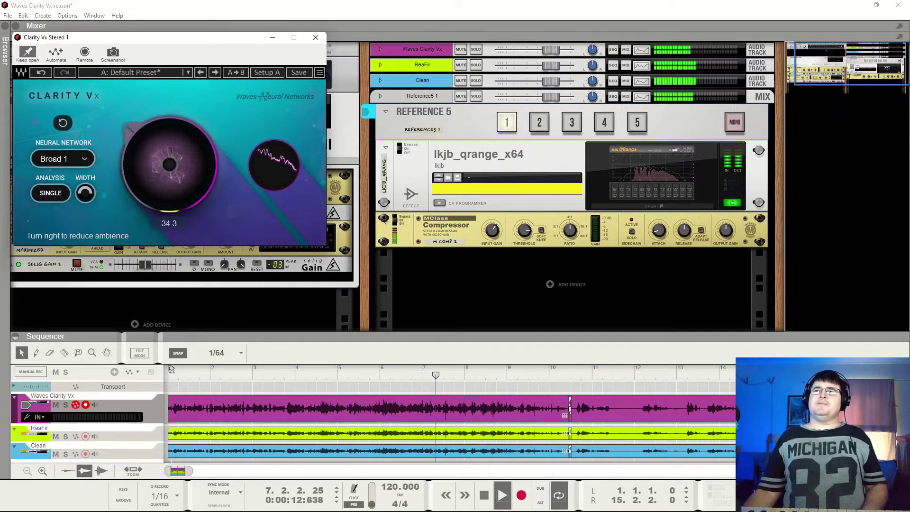
drag(172, 156, 172, 119)
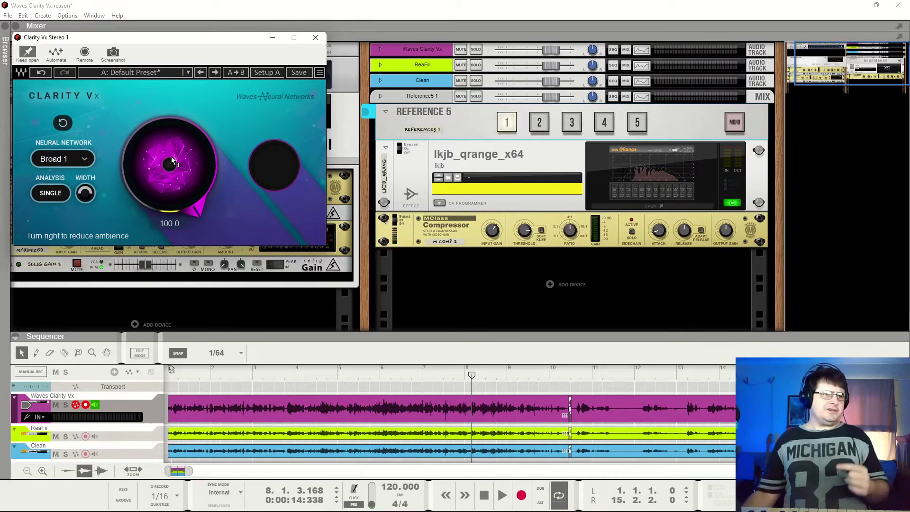
key(space)
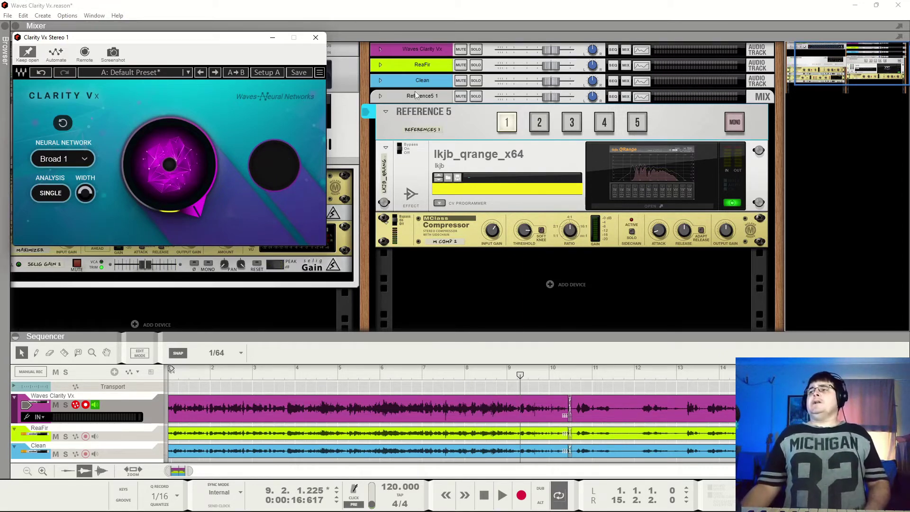
Switch the Reference 5 to input 2 and open the reafir_standalone plug-in window on the ReaFir track.
click(545, 126)
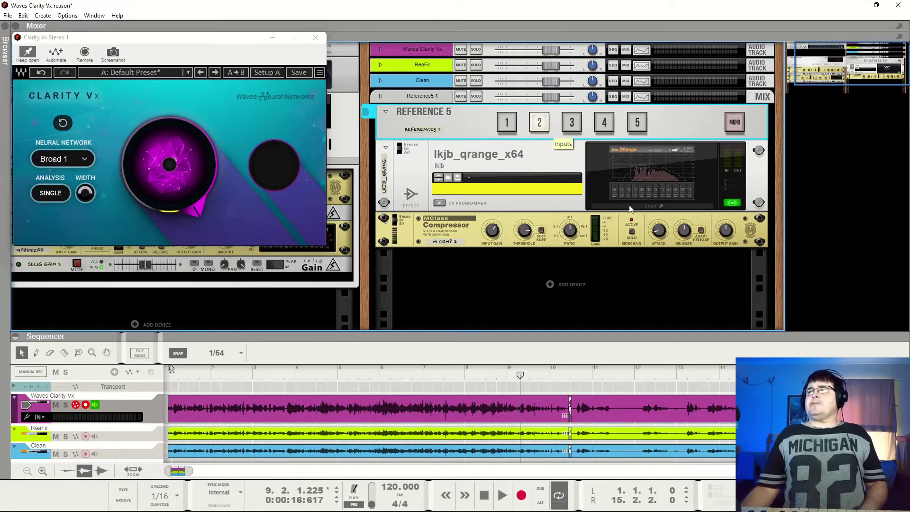
click(381, 65)
click(707, 152)
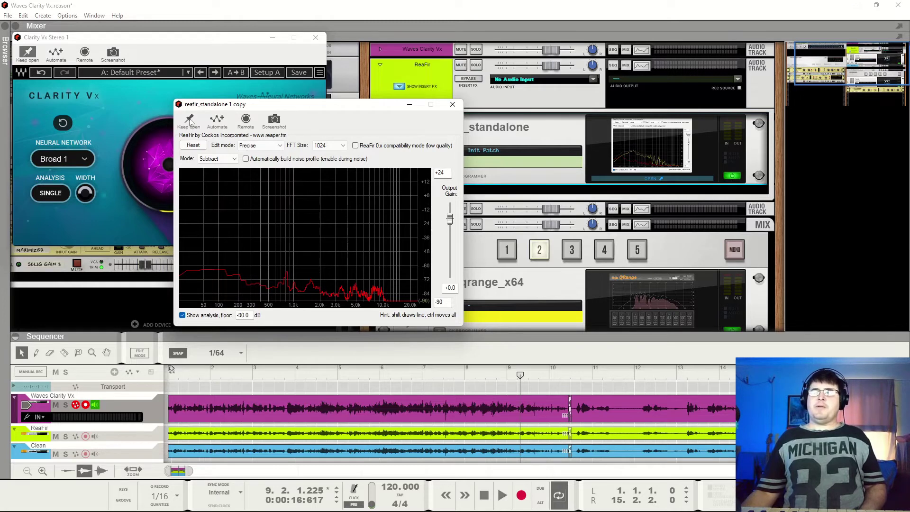
Move the ReaFir plug-in window aside and review its available FFT sizes.
drag(213, 106, 125, 101)
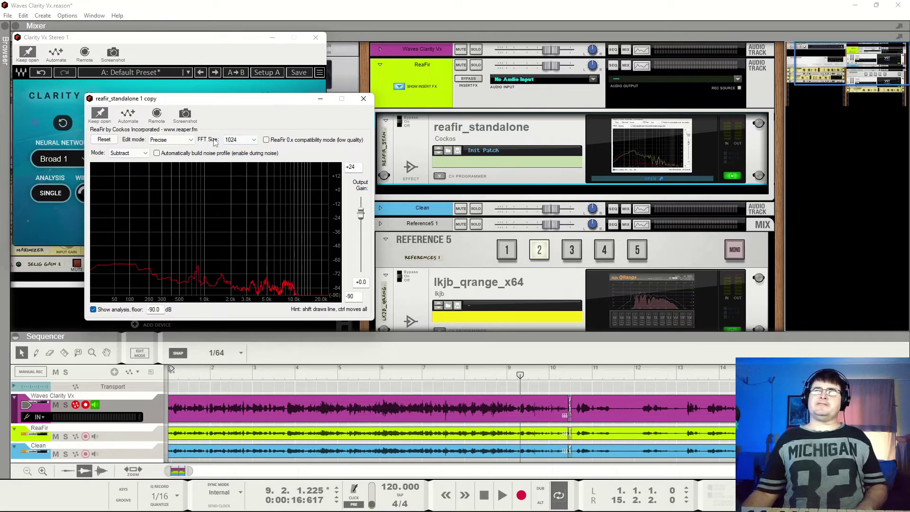
click(255, 140)
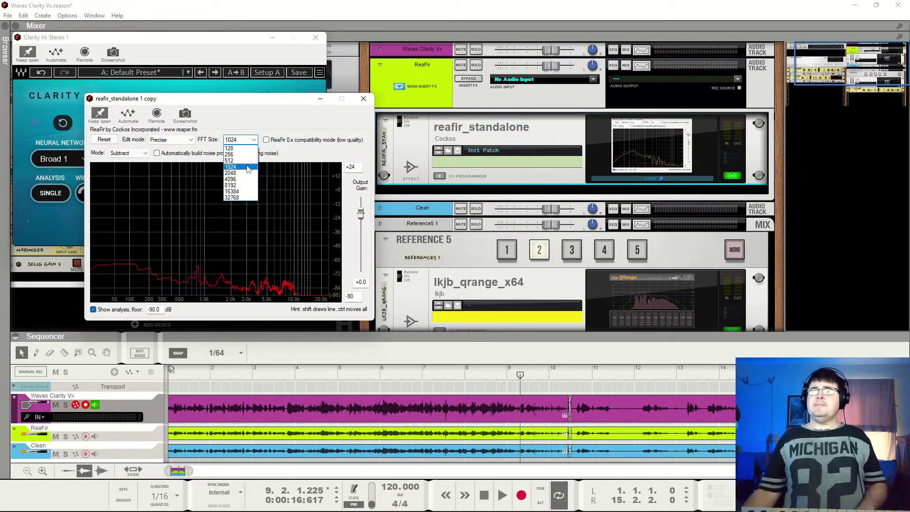
click(304, 156)
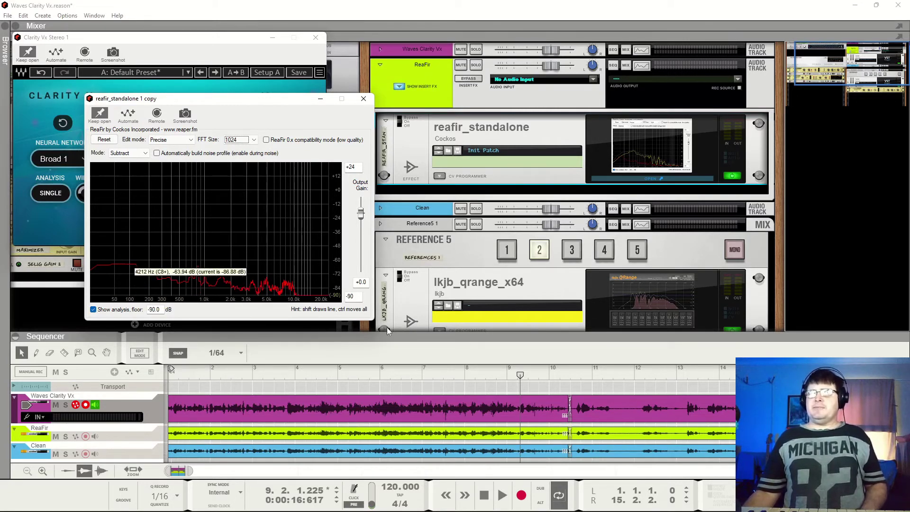
Audition the ReaFir track from about bar 4 while raising its whole noise profile, and lower it to about -80 dB near 620 Hz.
click(300, 376)
key(space)
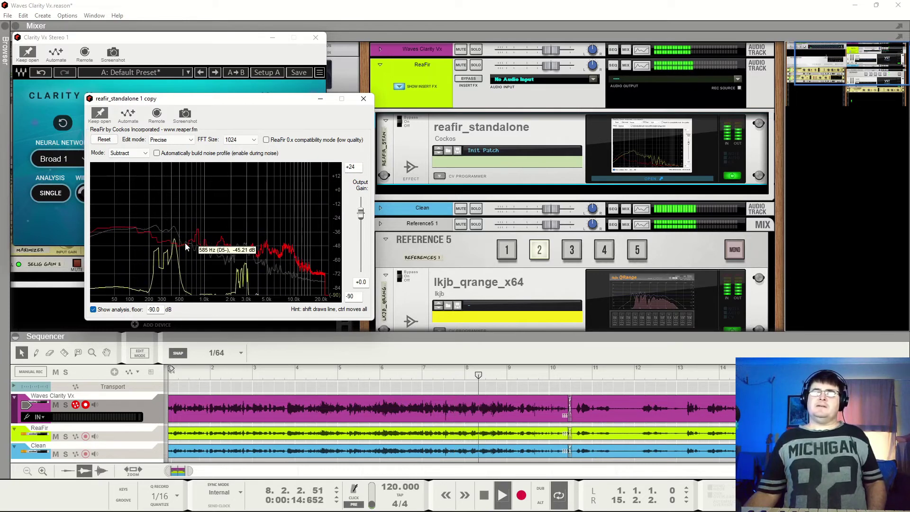
key(space)
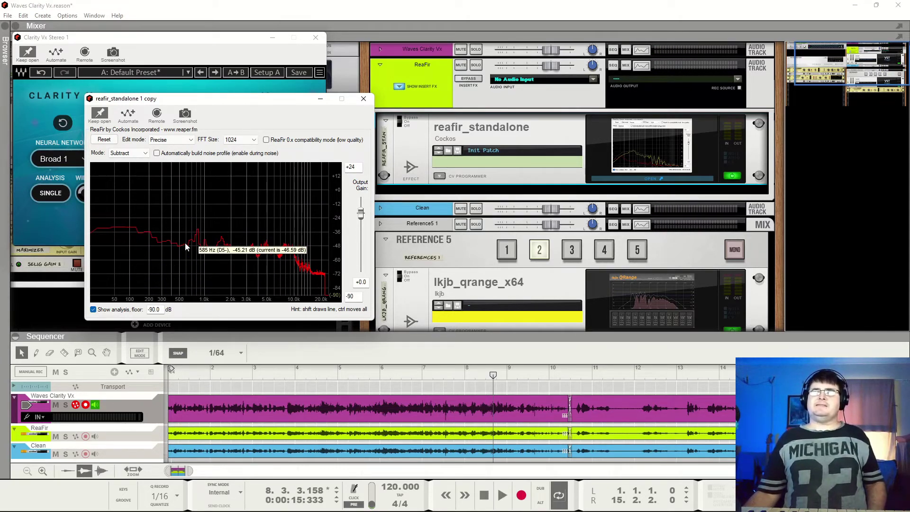
key(space)
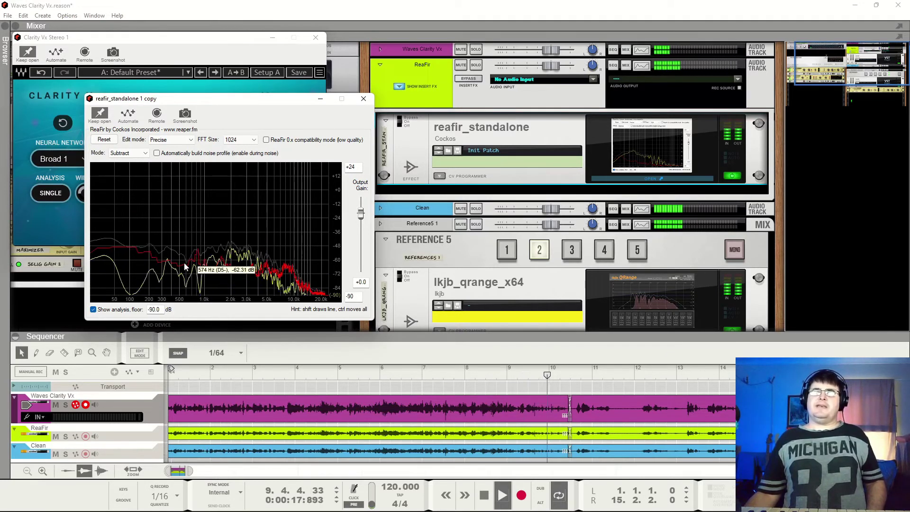
drag(185, 260, 186, 287)
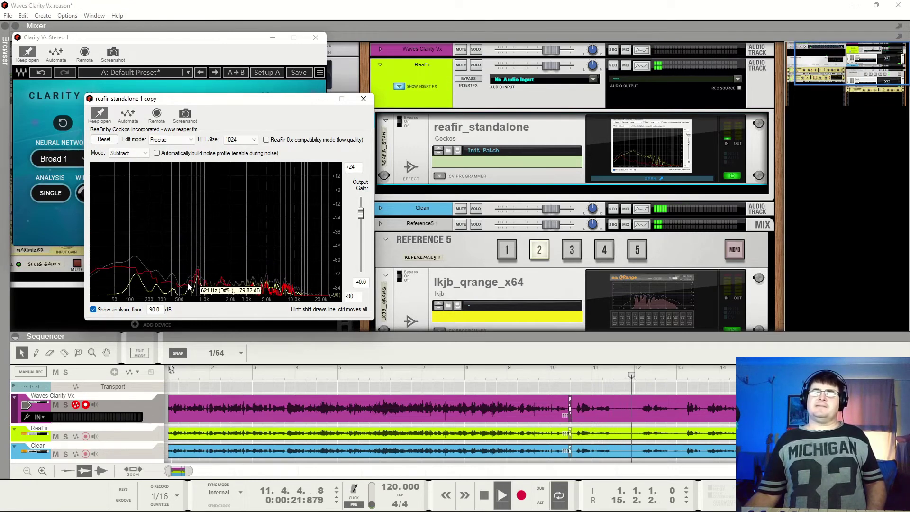
key(space)
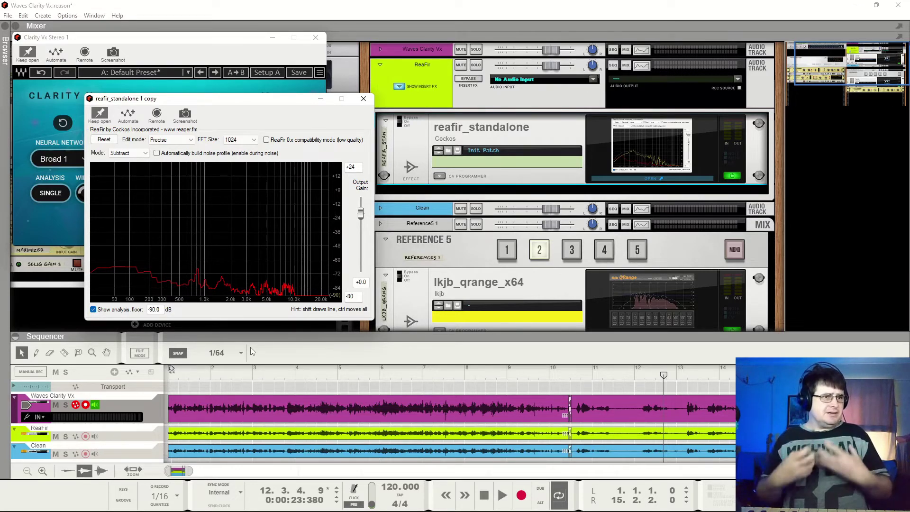
Close the ReaFir plug-in window and listen with the Reference 5 switched to input 3.
click(363, 99)
key(space)
click(571, 250)
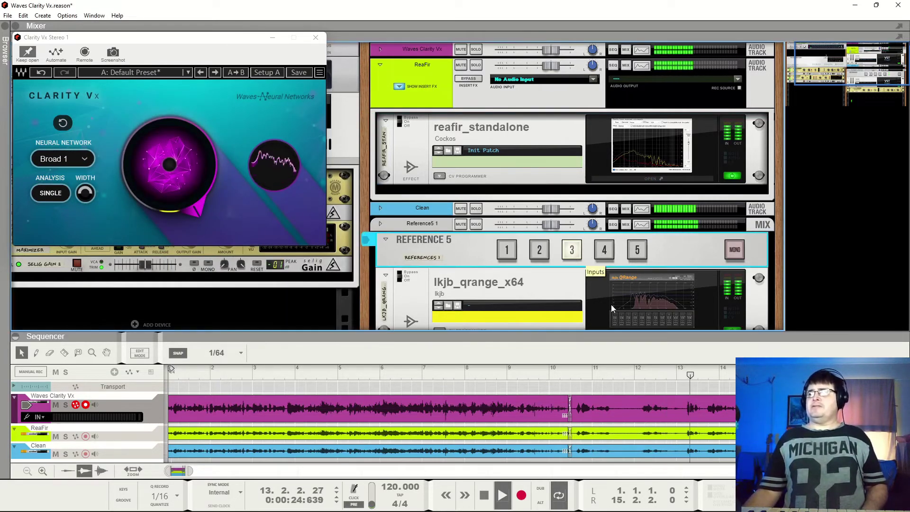
Replay from about bar 8 and compare Reference 5 inputs 2 and 3, stopping playback on input 2.
click(479, 373)
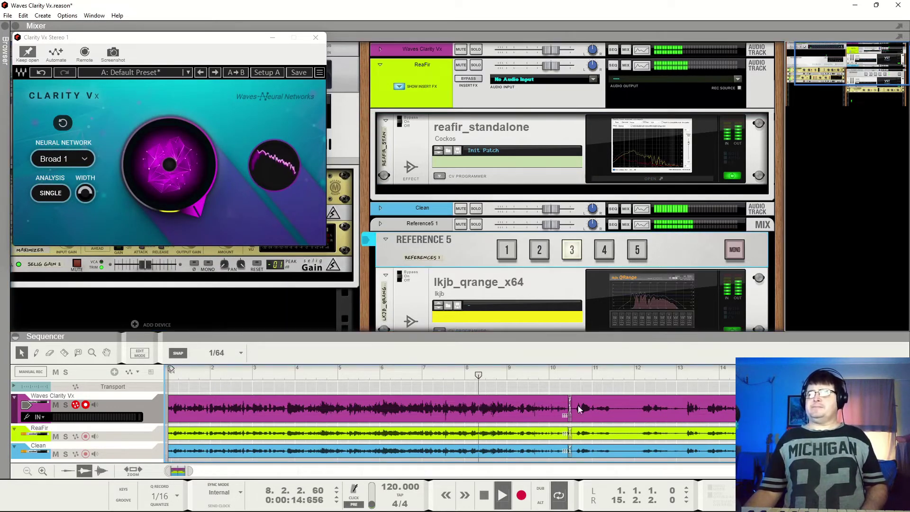
click(543, 254)
click(573, 255)
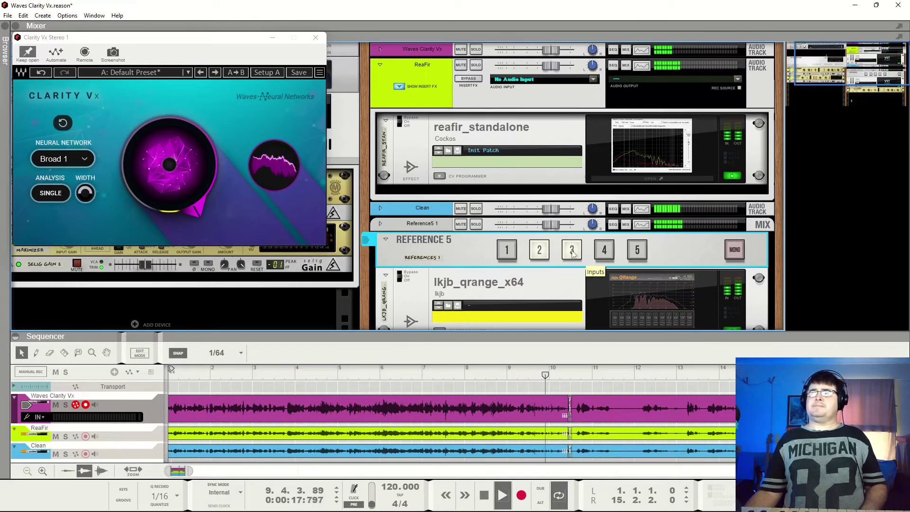
click(548, 256)
key(space)
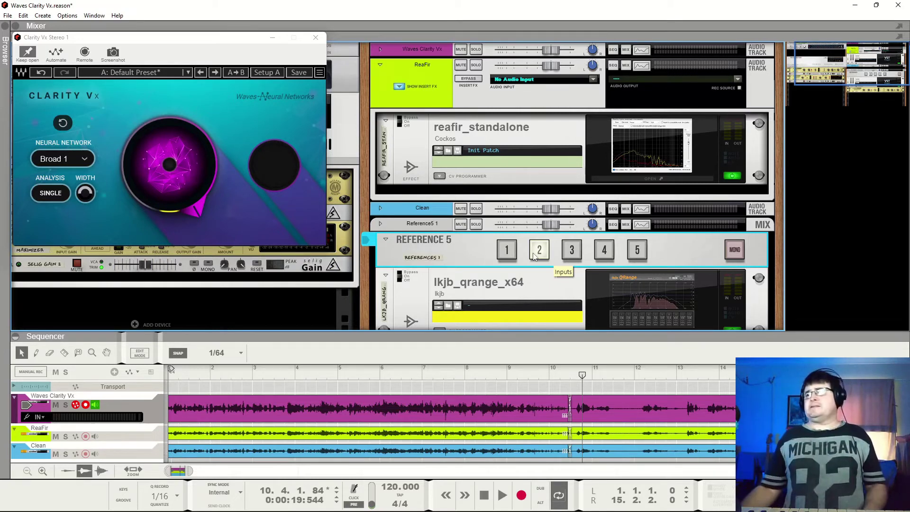
Collapse the ReaFir track in the rack and select the Waves Clarity Vx track.
click(380, 66)
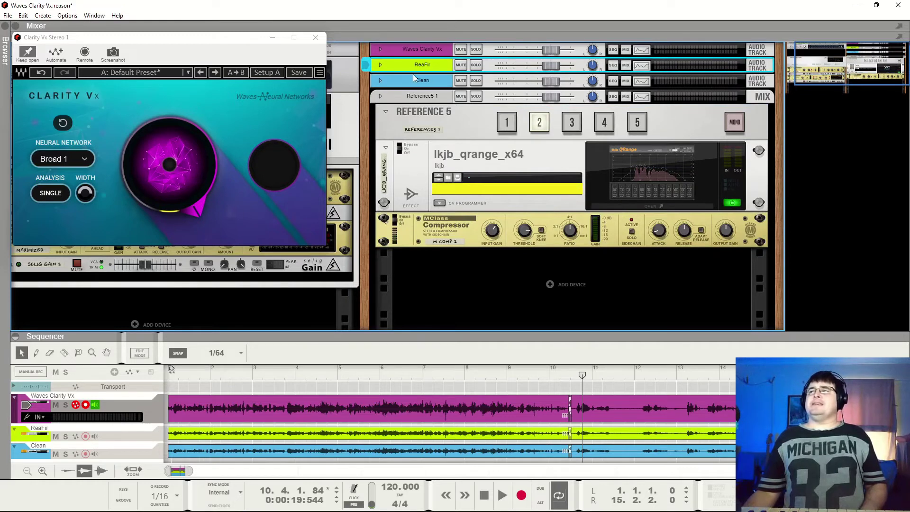
click(412, 48)
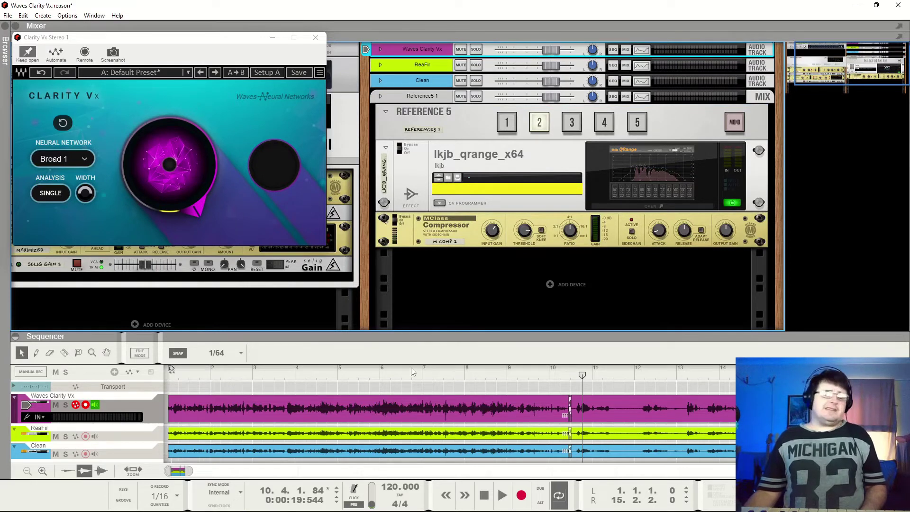
Start playback just before bar 4 and reduce the Clarity Vx amount to 25.1.
click(315, 372)
click(294, 371)
key(space)
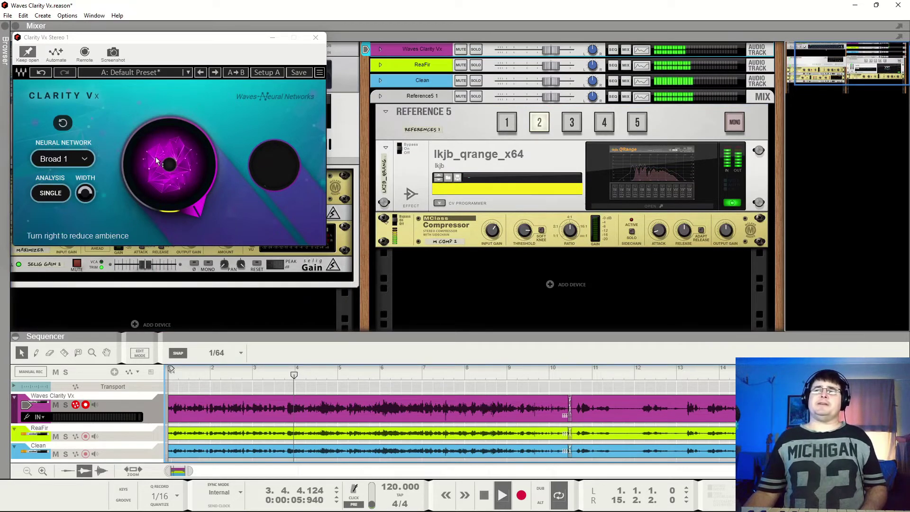
drag(155, 157, 156, 187)
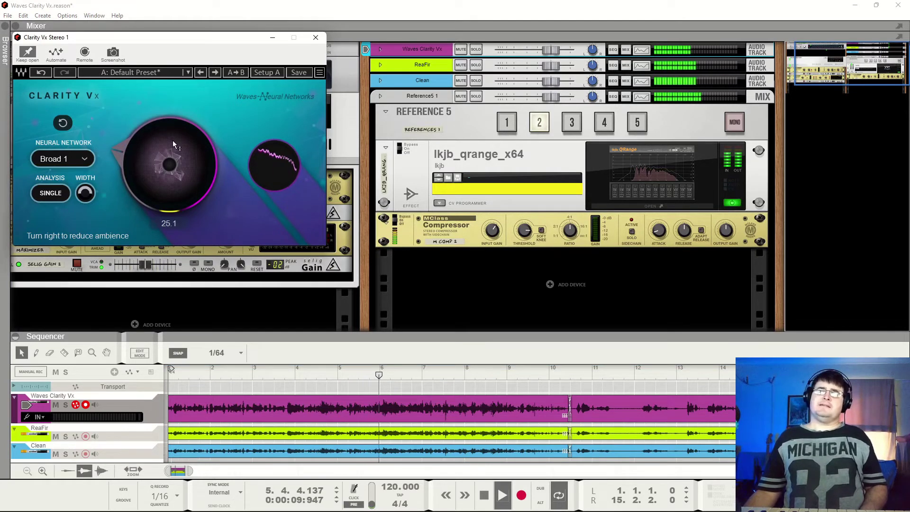
Compare Reference 5 inputs 1 and 3 during playback, and stop with input 1 selected.
click(506, 124)
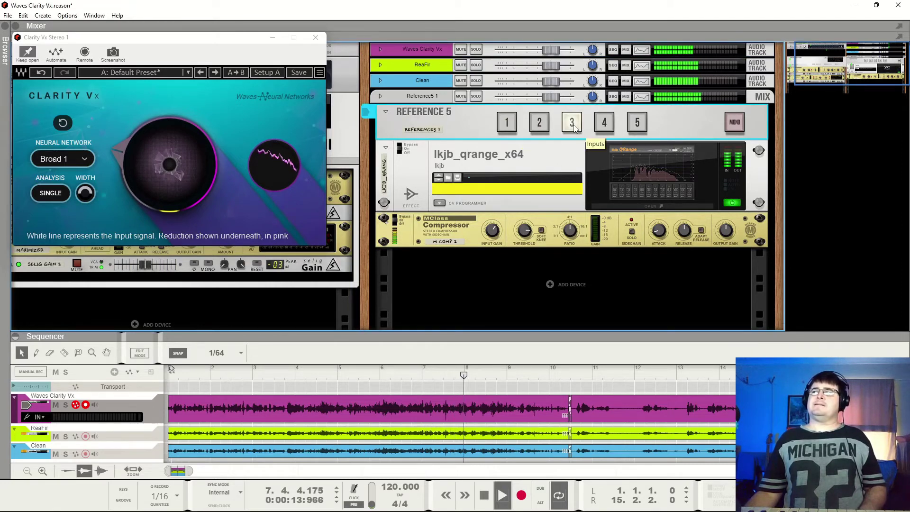
click(507, 124)
click(572, 123)
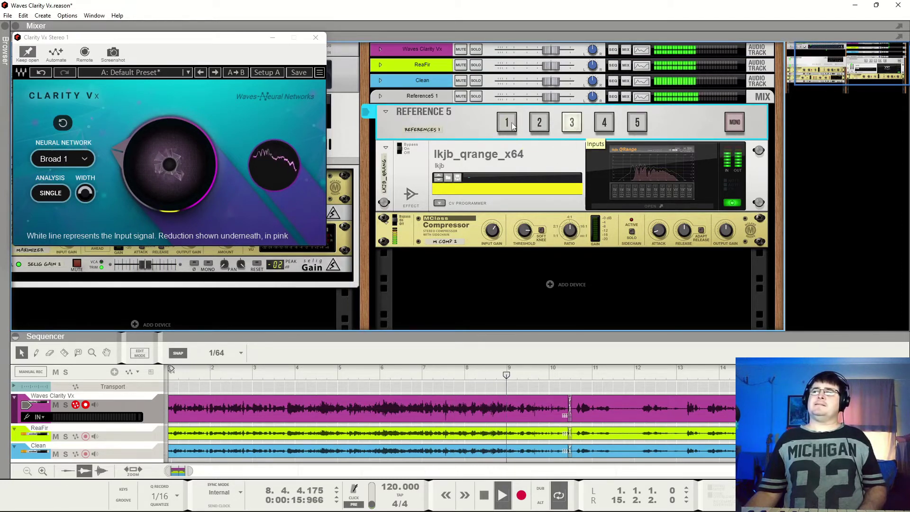
click(512, 125)
click(513, 124)
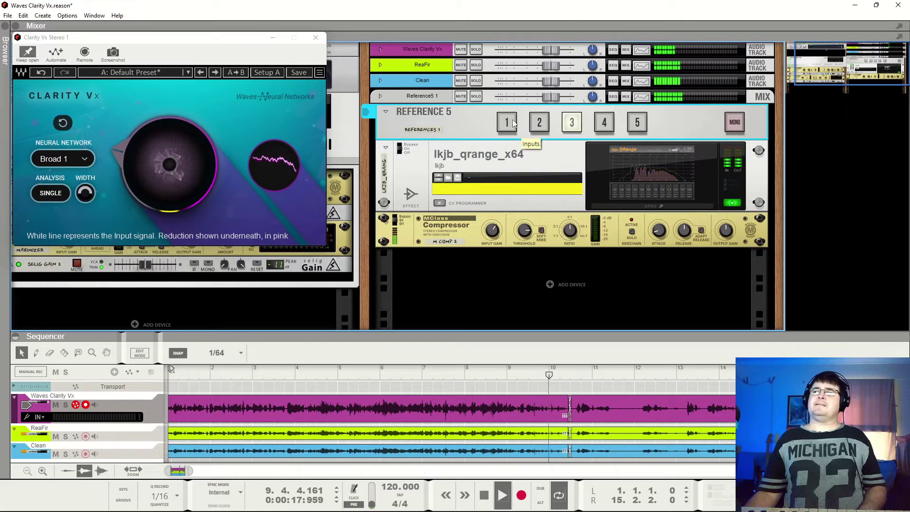
click(513, 123)
key(space)
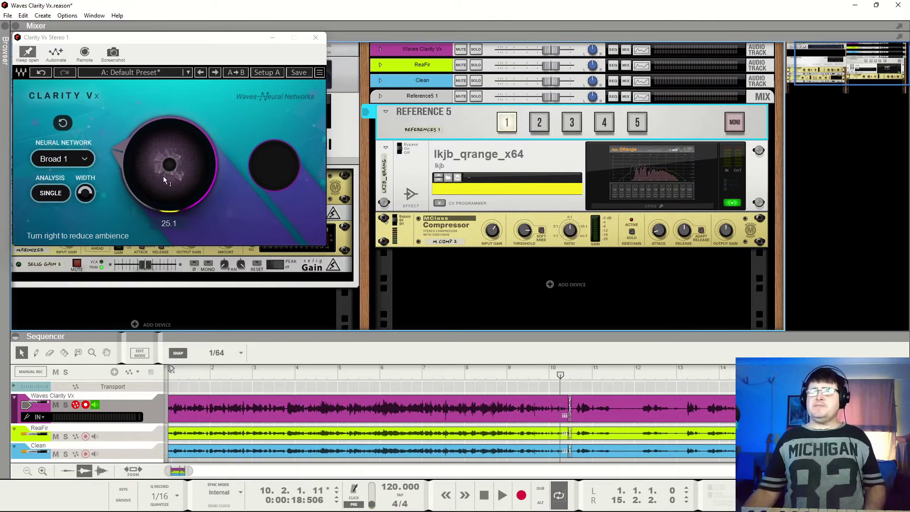
Raise the Clarity Vx amount to 100 during playback, and choose the Broad 2 neural network once stopped.
key(space)
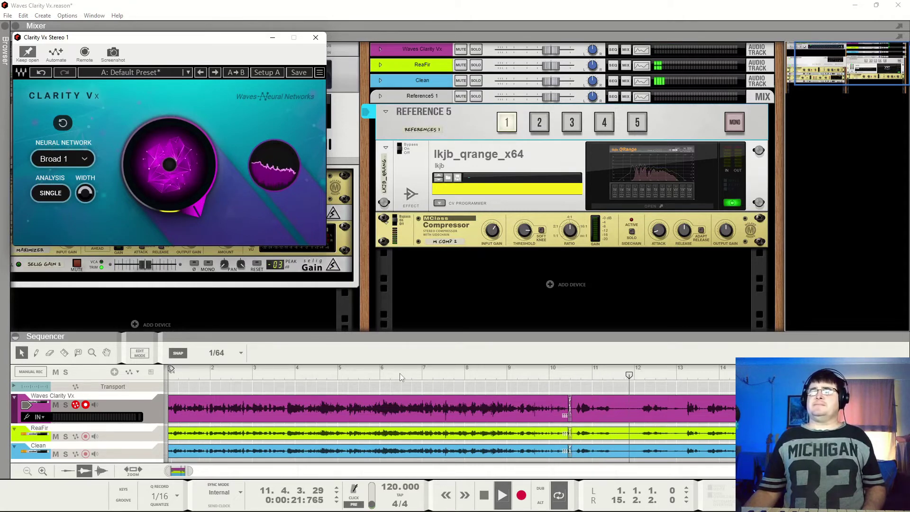
key(space)
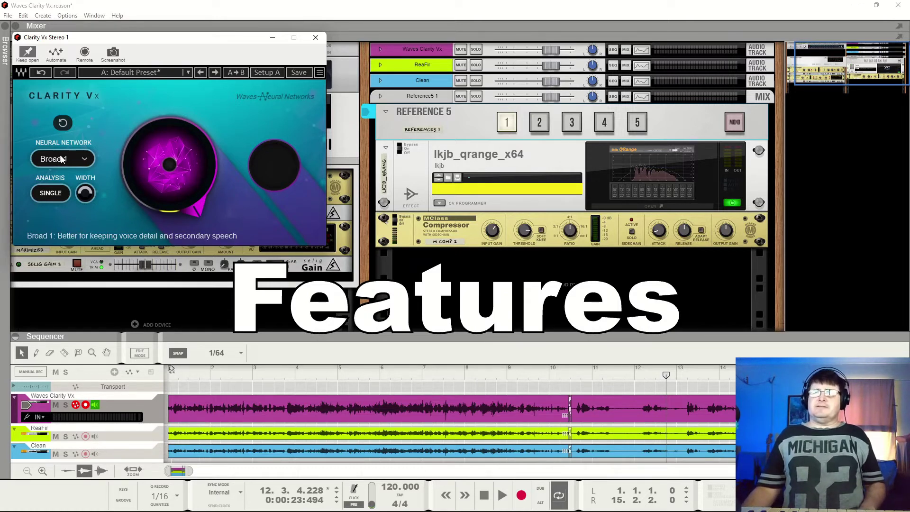
scroll(62, 160, down, 1)
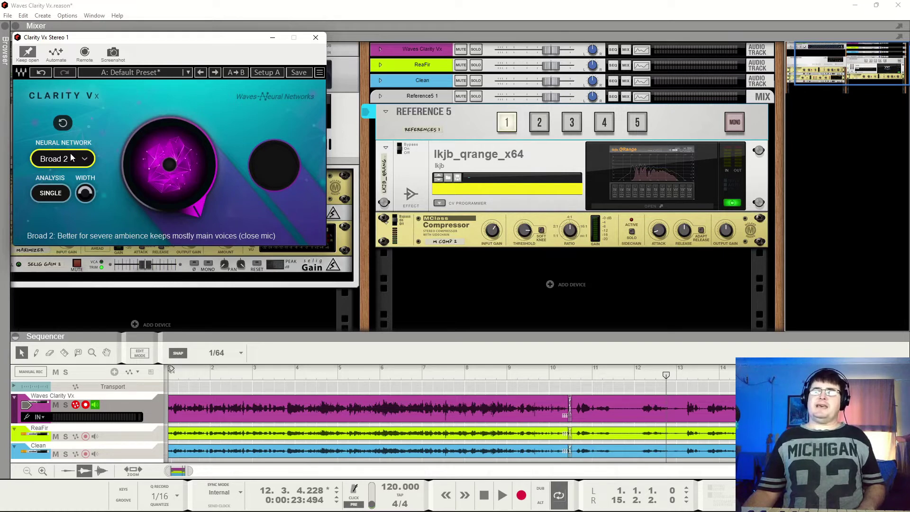
Listen to the recording from the beginning with the Broad 2 neural network, pausing and resuming once.
click(264, 376)
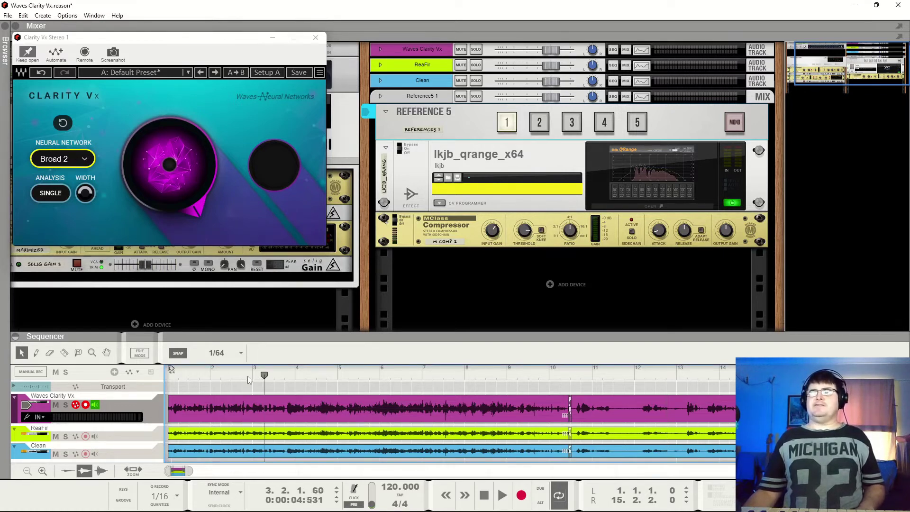
key(Home)
key(space)
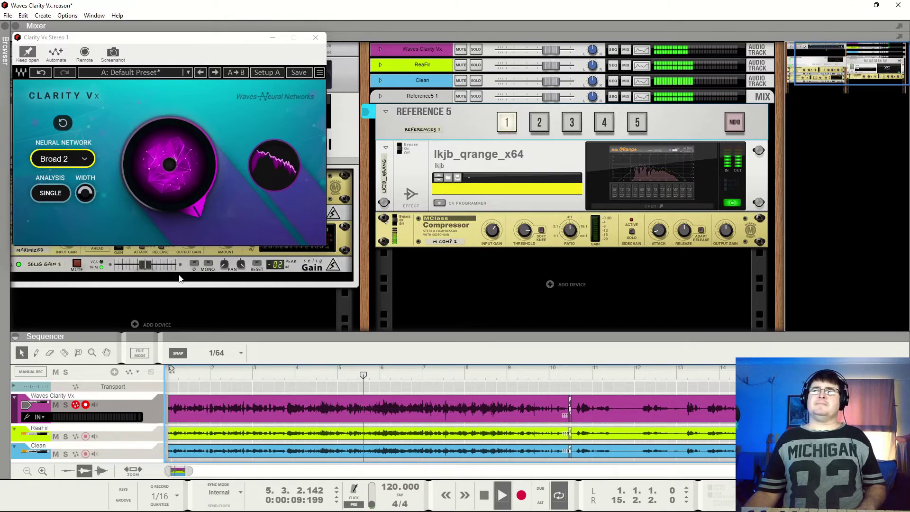
key(space)
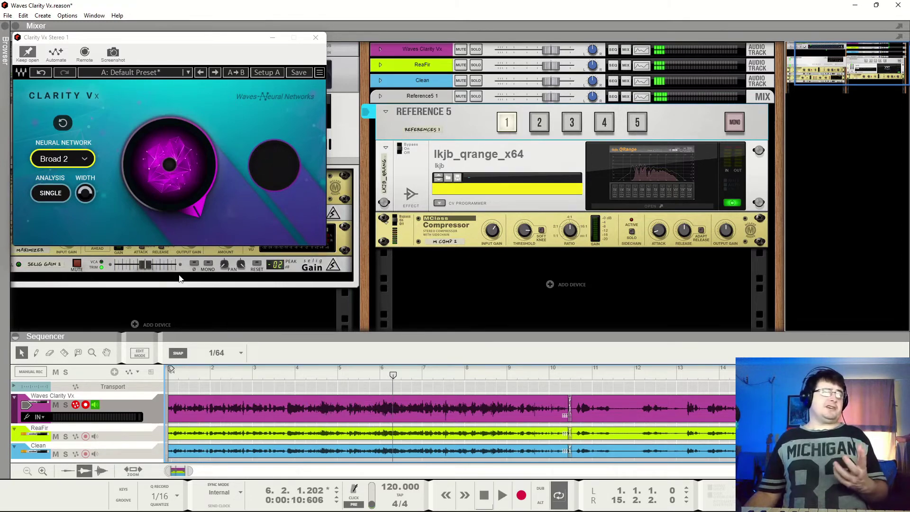
key(space)
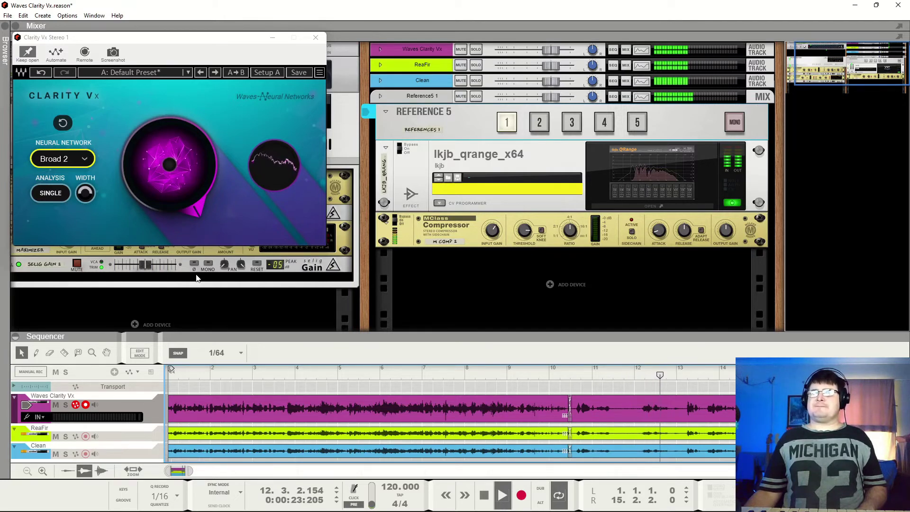
key(space)
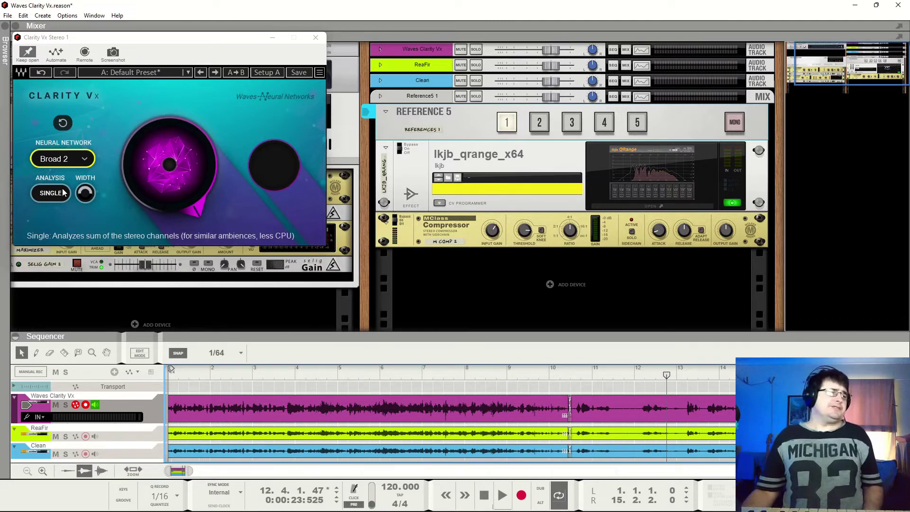
Switch the Clarity Vx neural network to Broad 1 and back to Broad 2.
click(71, 163)
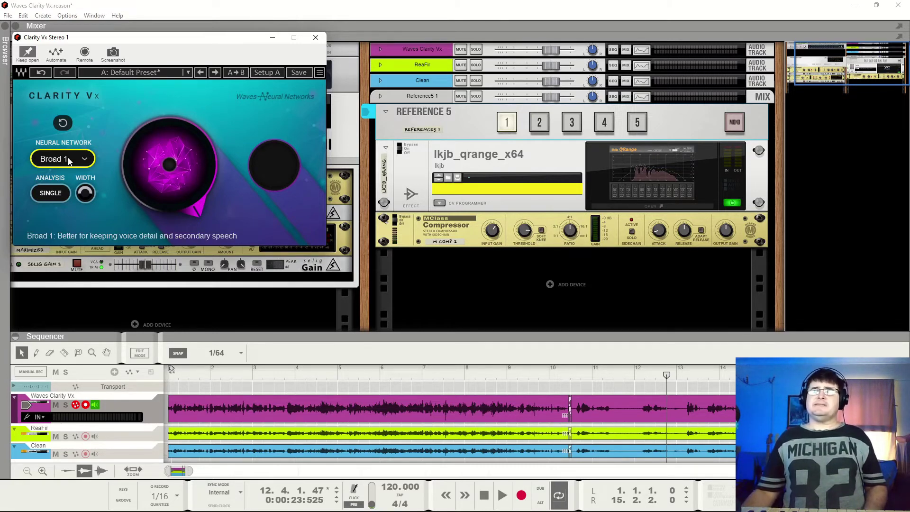
scroll(69, 162, down, 1)
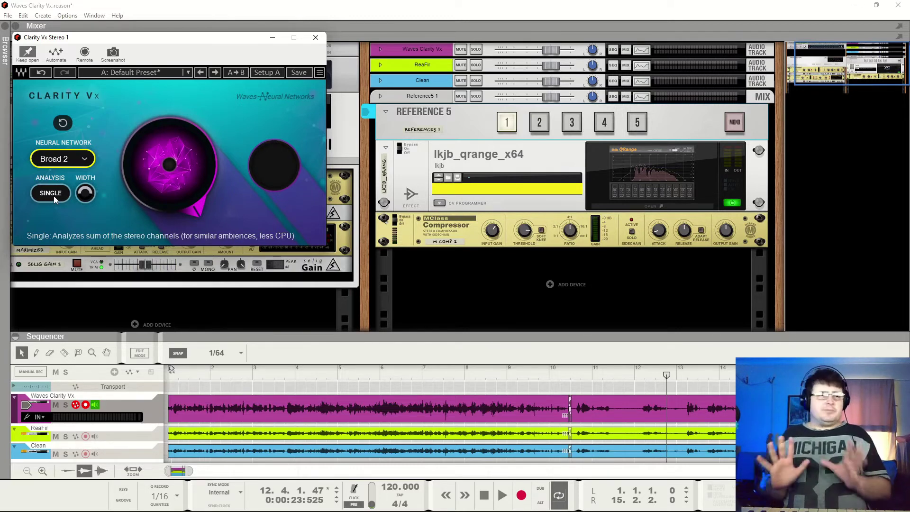
Audition the Clarity Vx analysis modes from about bar 6, switching from Single to Double and back to Single.
click(382, 379)
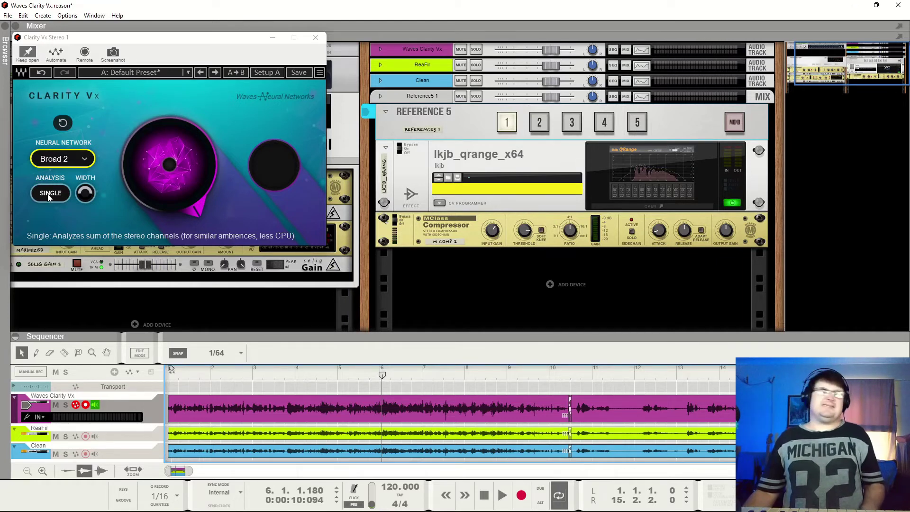
key(space)
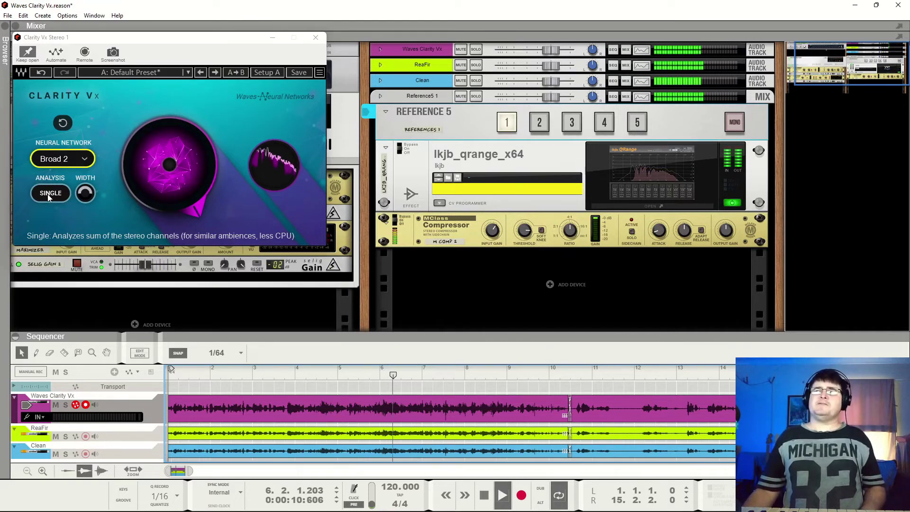
click(49, 194)
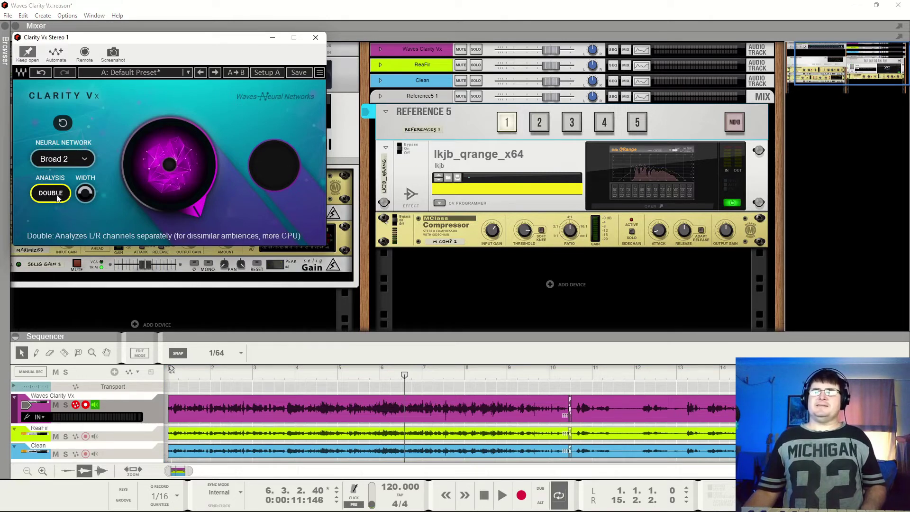
key(space)
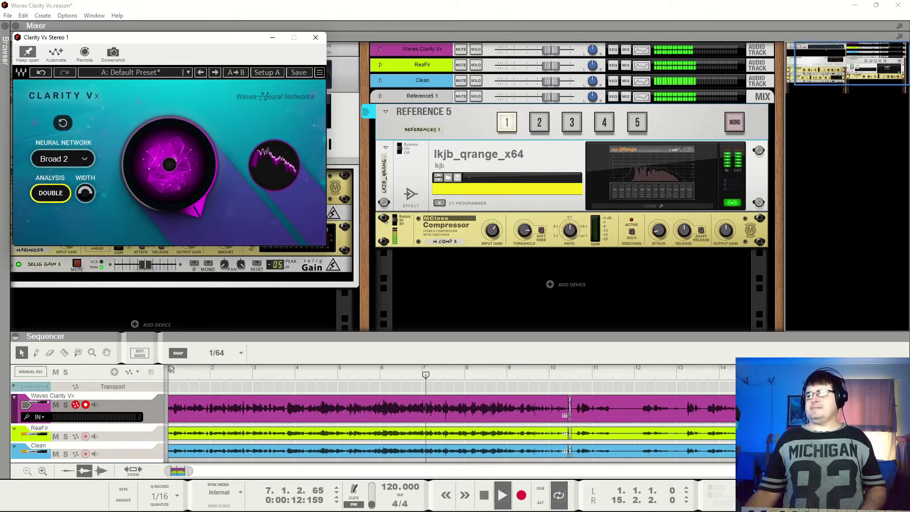
click(50, 192)
key(space)
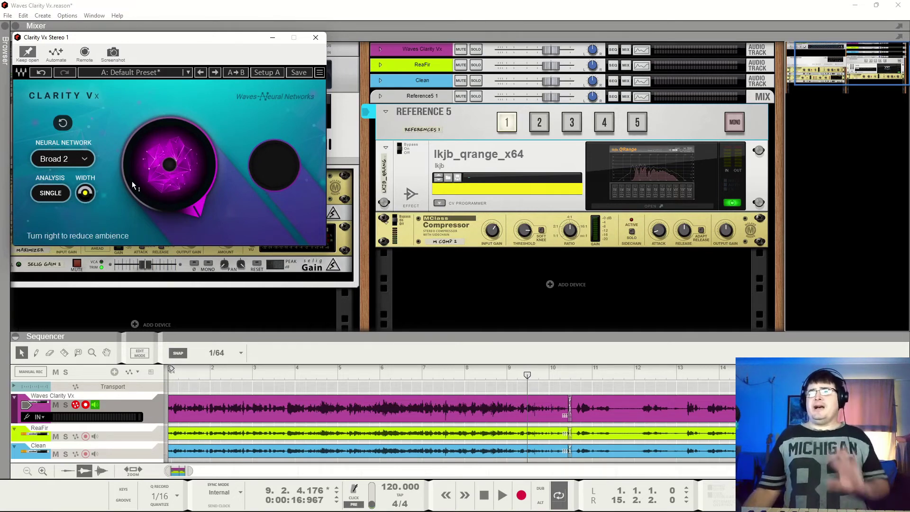
Resume playback with the Clarity Vx amount at 100, switch the neural network to Broad 1, and stop.
mouse_move(168, 165)
mouse_down()
mouse_move(169, 214)
mouse_move(168, 166)
mouse_up()
key(space)
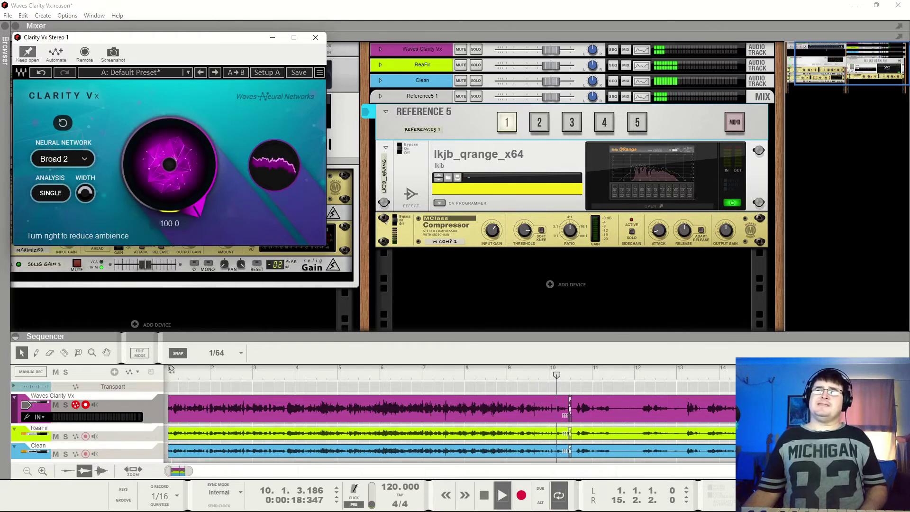
click(63, 159)
click(69, 169)
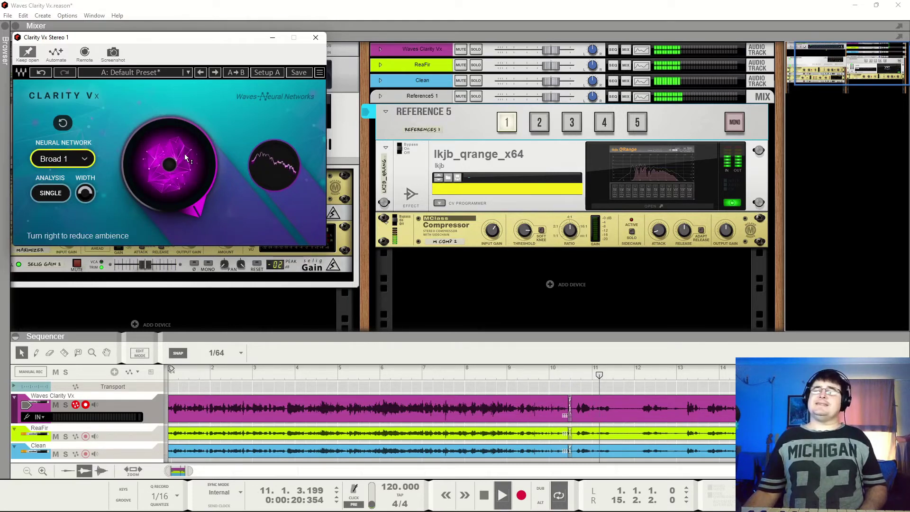
key(space)
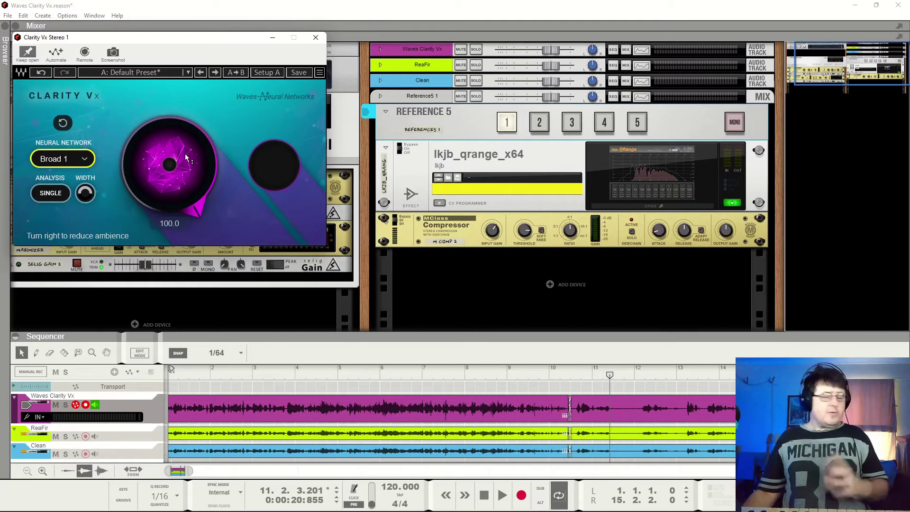
Play the recording from about bar 6 on Reference 5 input 1, switch to input 2 for comparison, and stop.
click(378, 377)
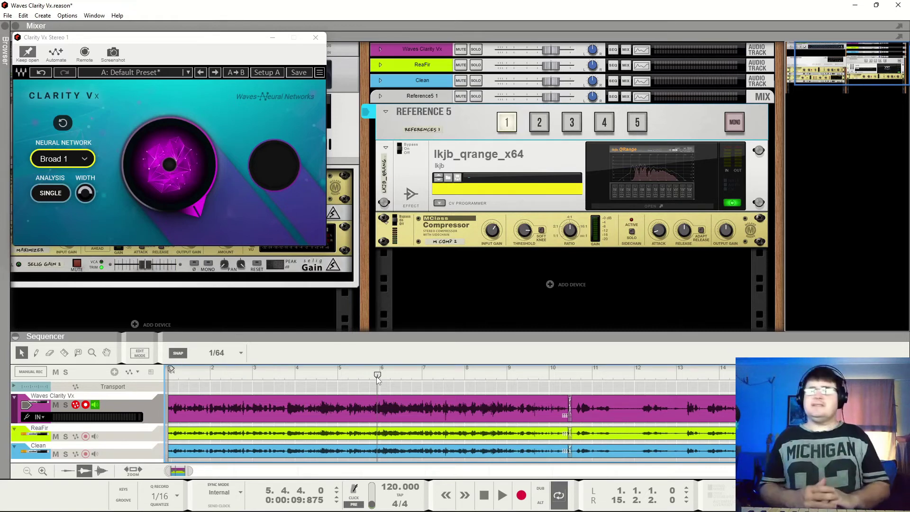
key(space)
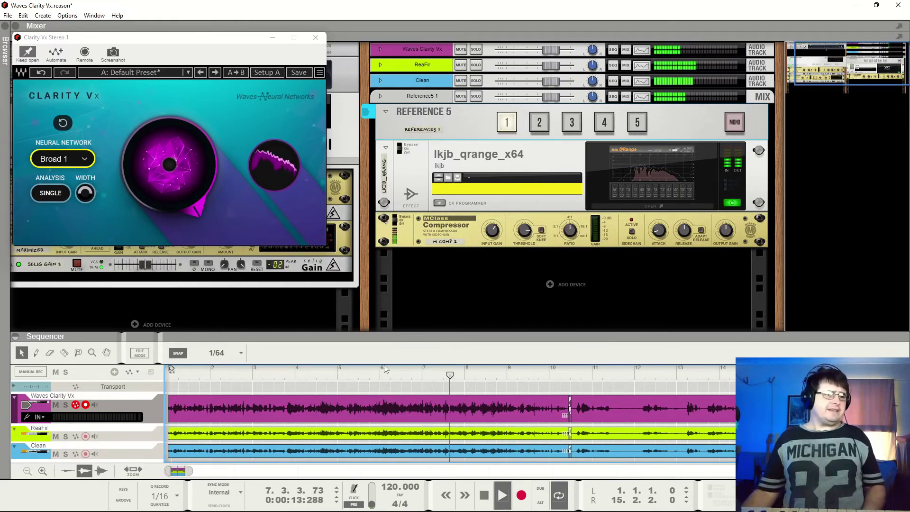
key(space)
click(505, 255)
key(space)
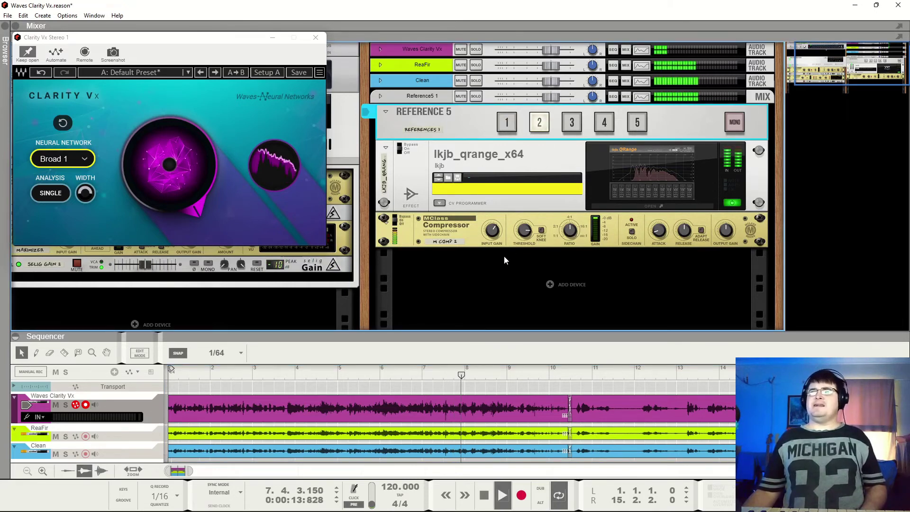
key(space)
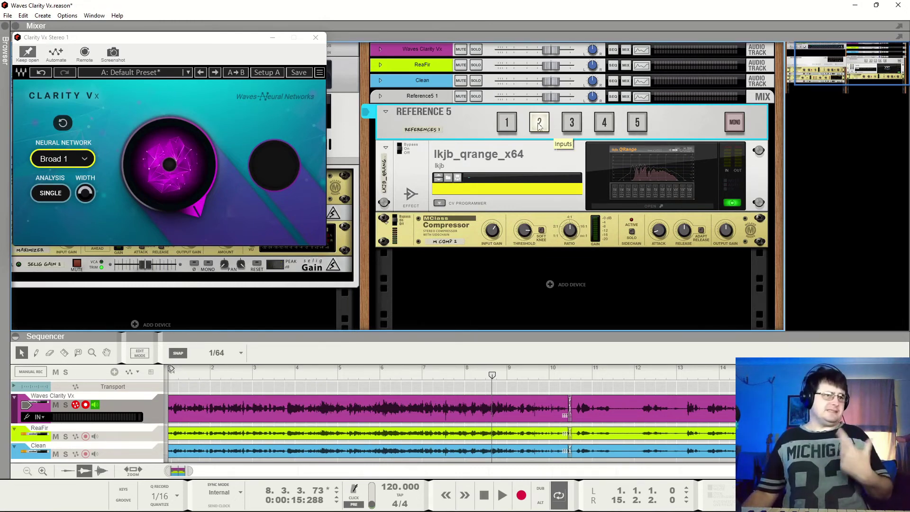
Audition Reference 5 input 3, return to input 1 during playback, and stop.
click(571, 124)
key(space)
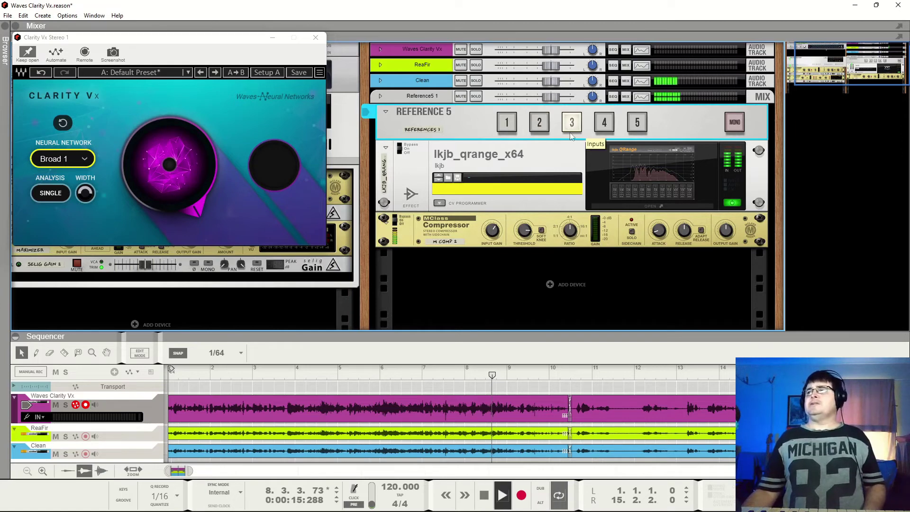
click(509, 124)
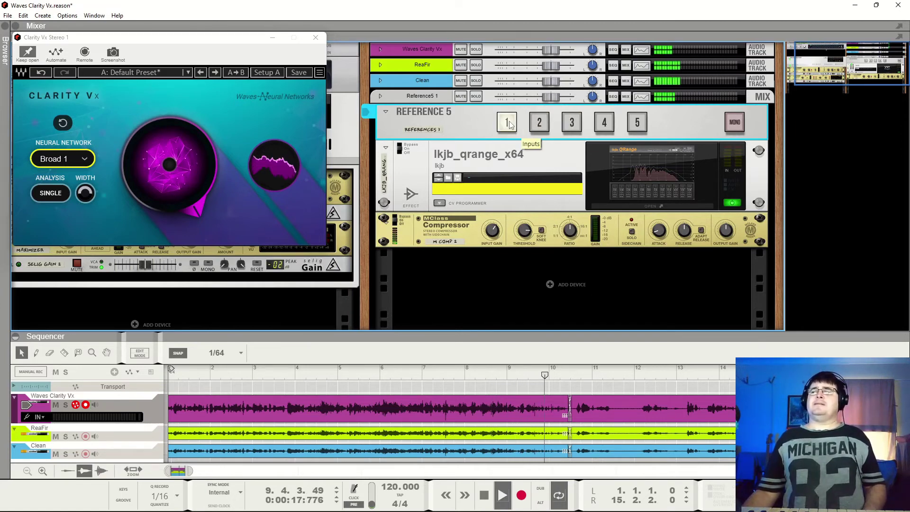
key(space)
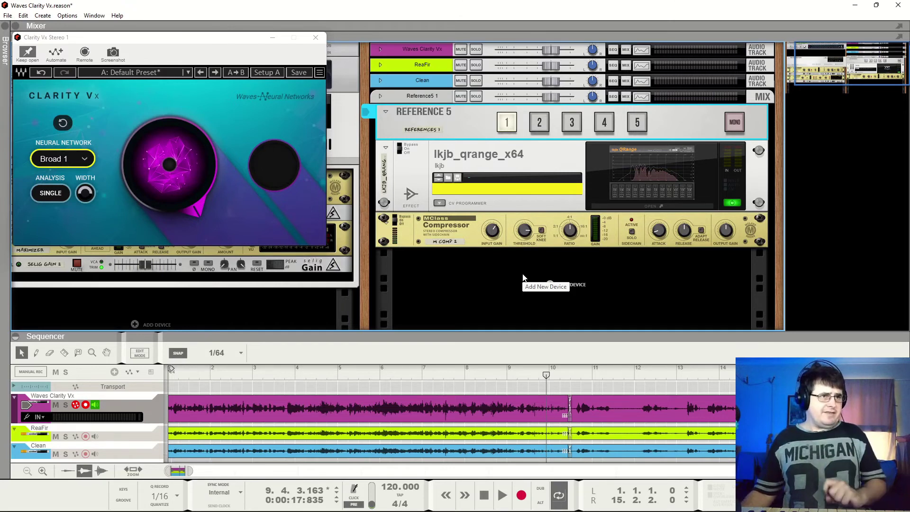
Lower the ReaFir and Clean mixer levels to -∞ dB, and reset both faders to their default level.
drag(551, 65, 498, 65)
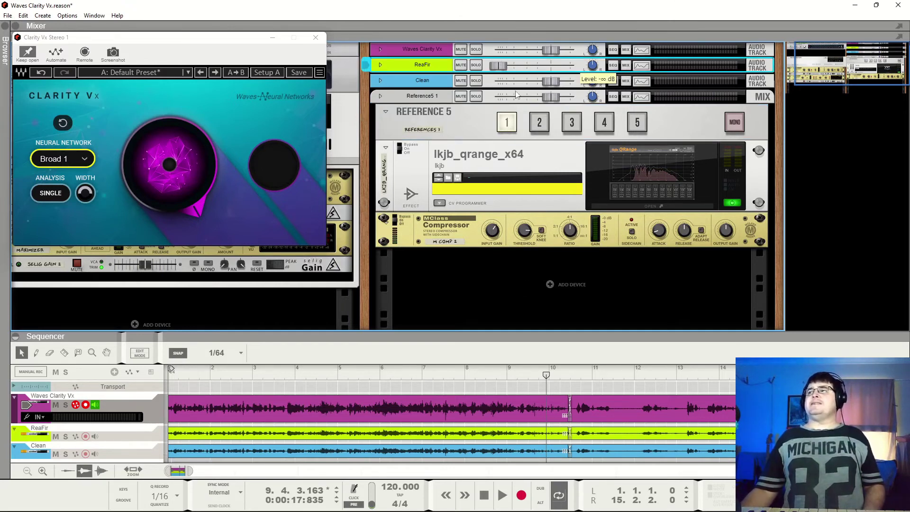
drag(550, 81, 498, 81)
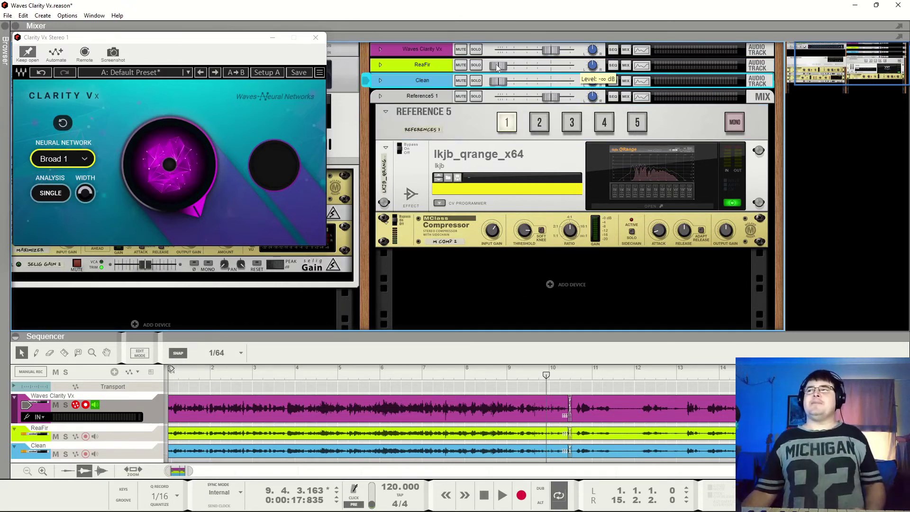
ctrl+click(502, 68)
ctrl+click(500, 81)
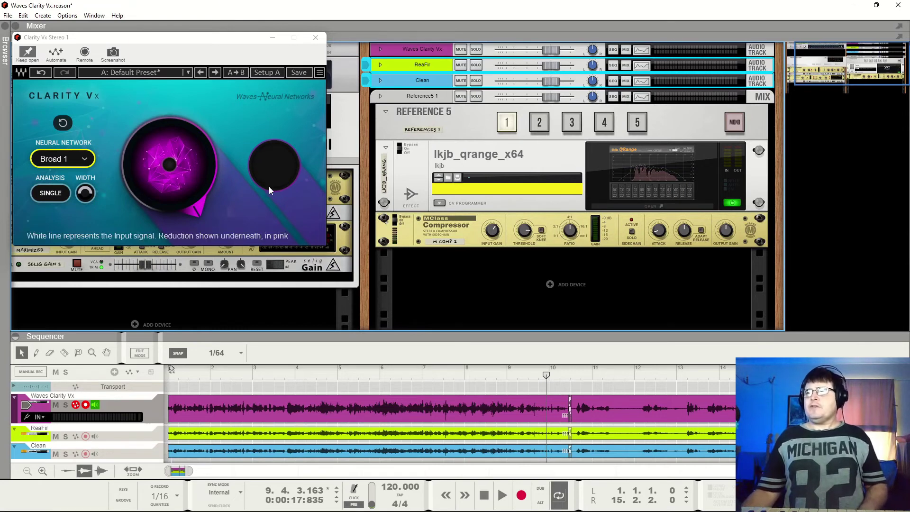
Try the Clarity Vx output width at 78.3 and set the neural network to Broad 2.
mouse_move(173, 216)
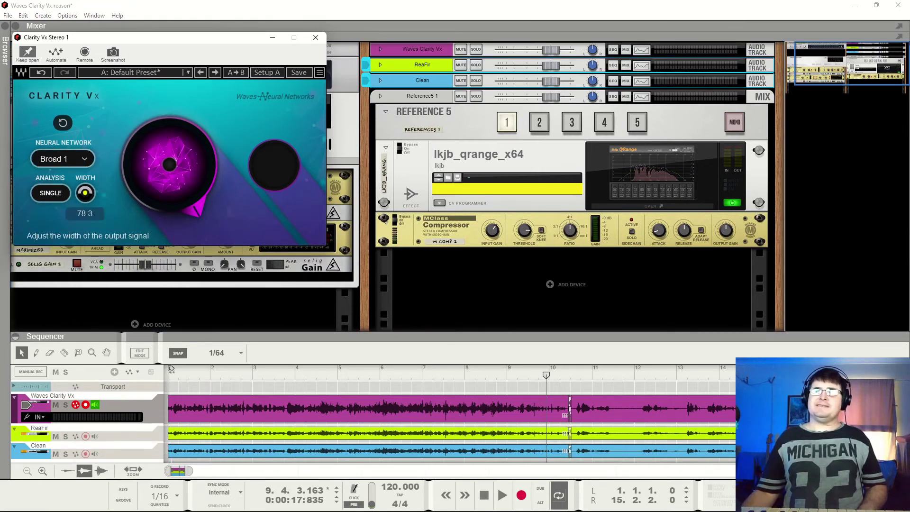
scroll(59, 164, down, 1)
click(50, 198)
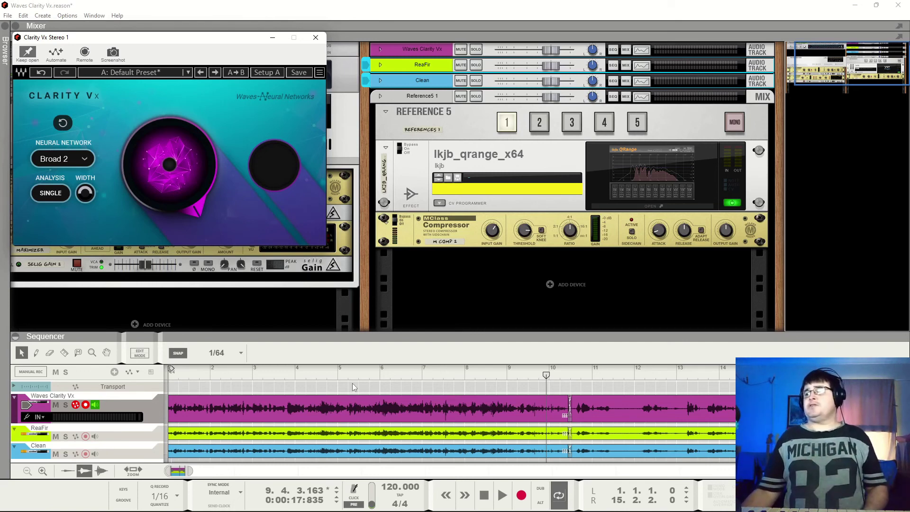
Listen to the Broad 2 result from about bar 2 to bar 5 and stop.
click(214, 374)
key(space)
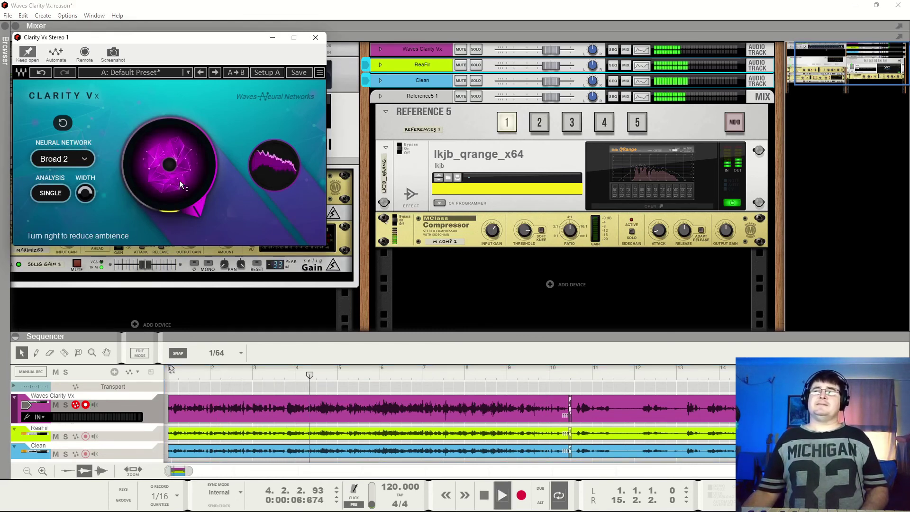
key(space)
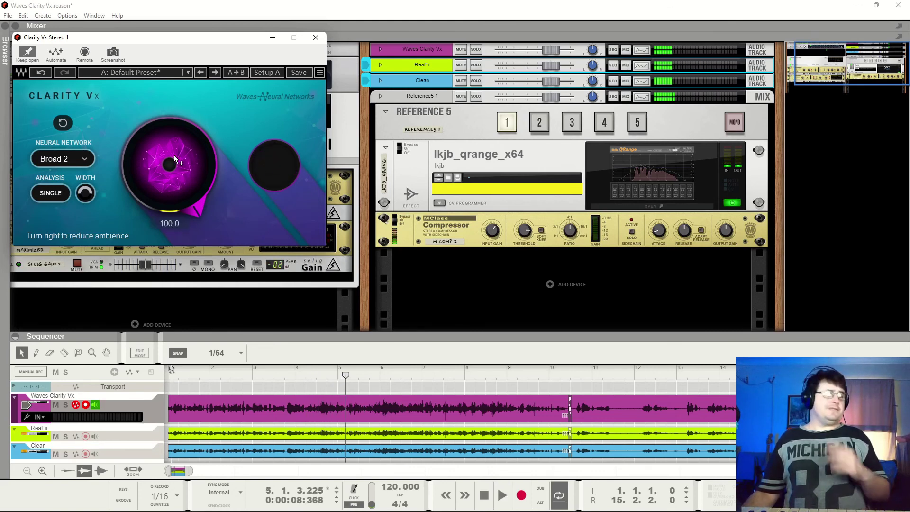